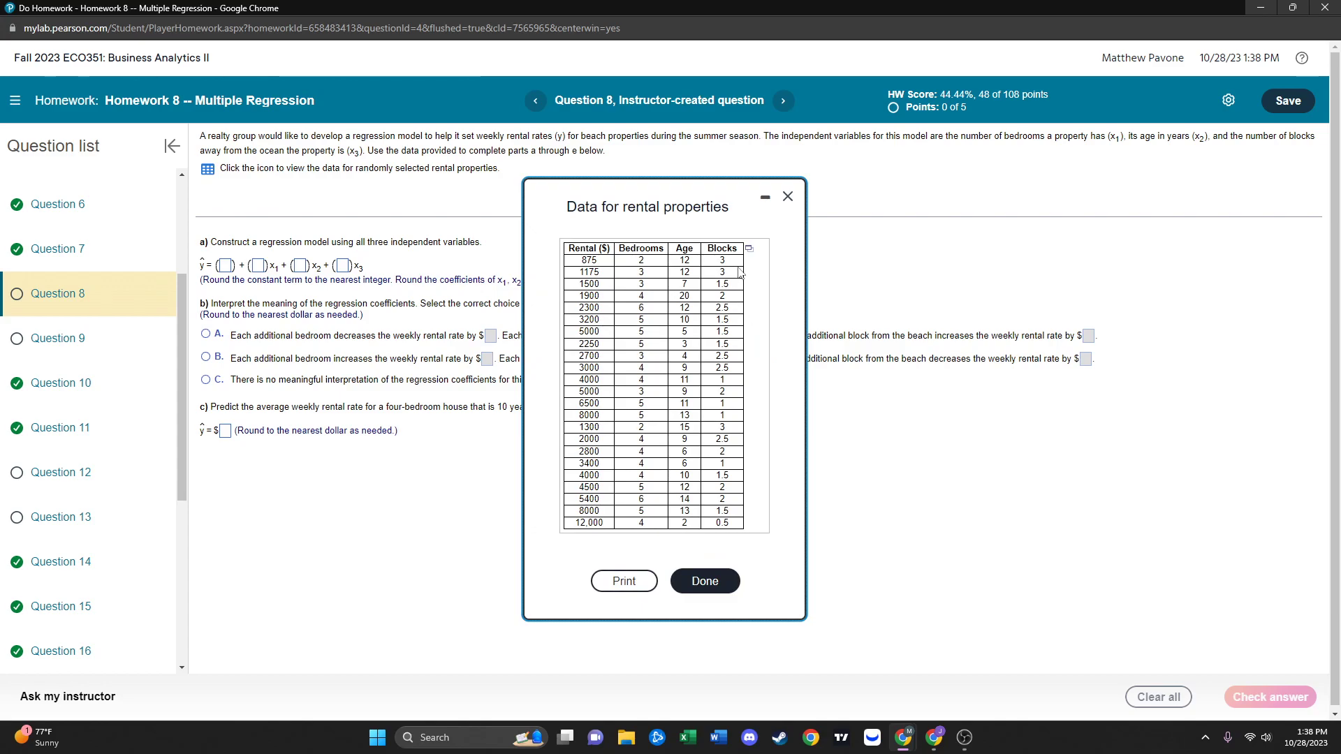
Download the rental properties data set, open data-10_28_2023-1_38 PM.xlsx in Excel and enable editing.
{"action": "left_click", "coordinate": [800, 325]}
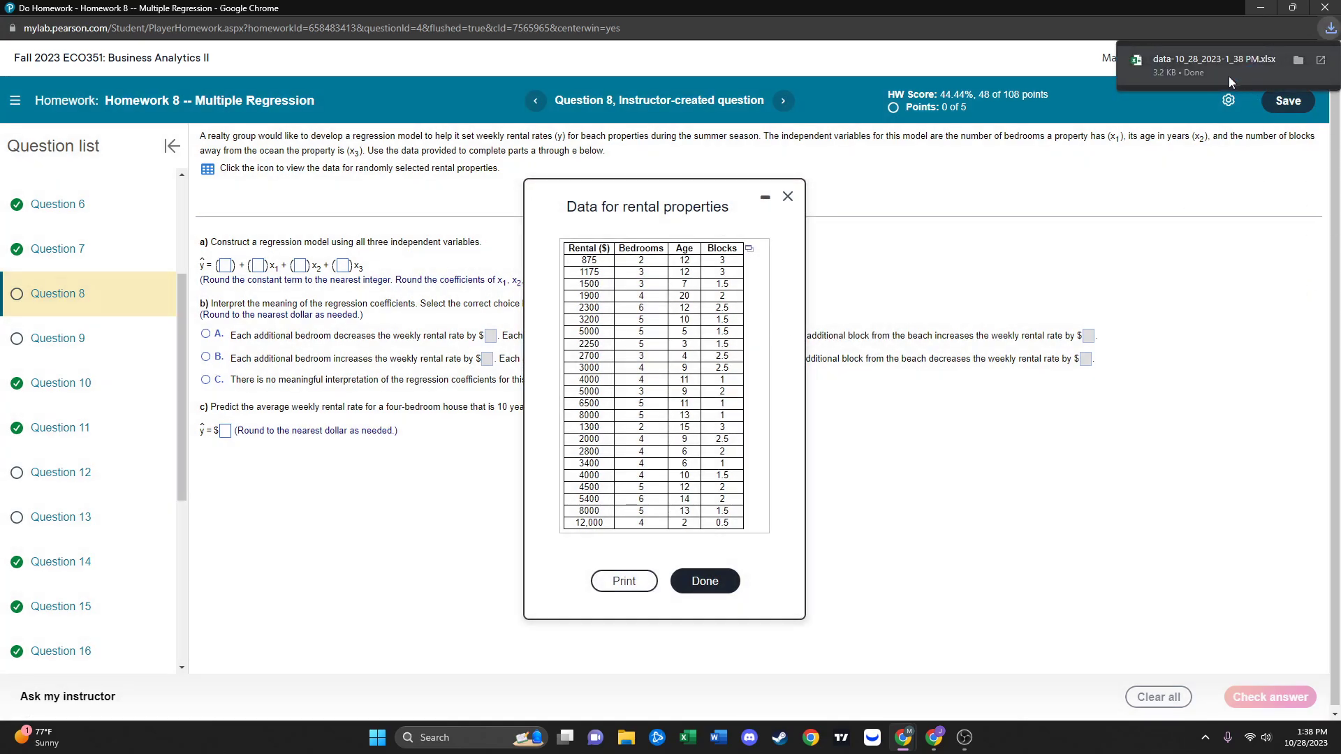
{"action": "left_click", "coordinate": [1241, 75]}
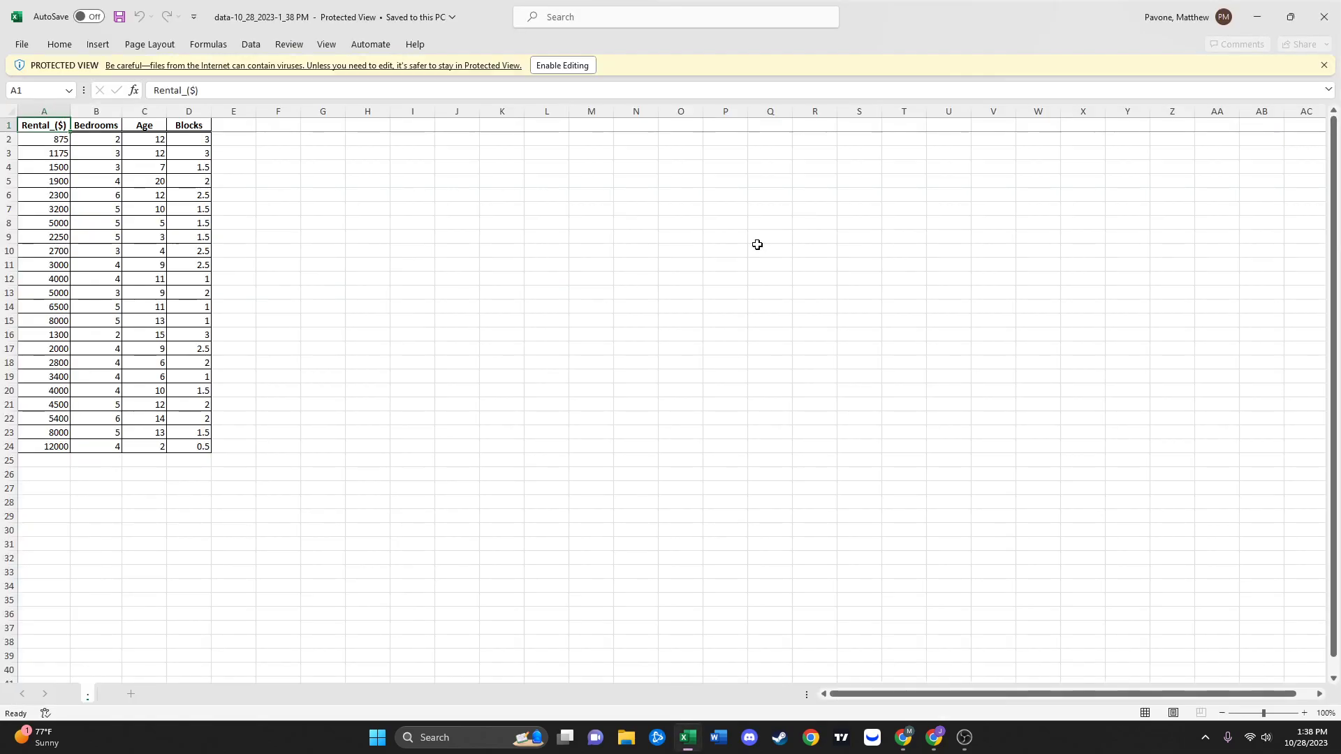
{"action": "left_click", "coordinate": [562, 63]}
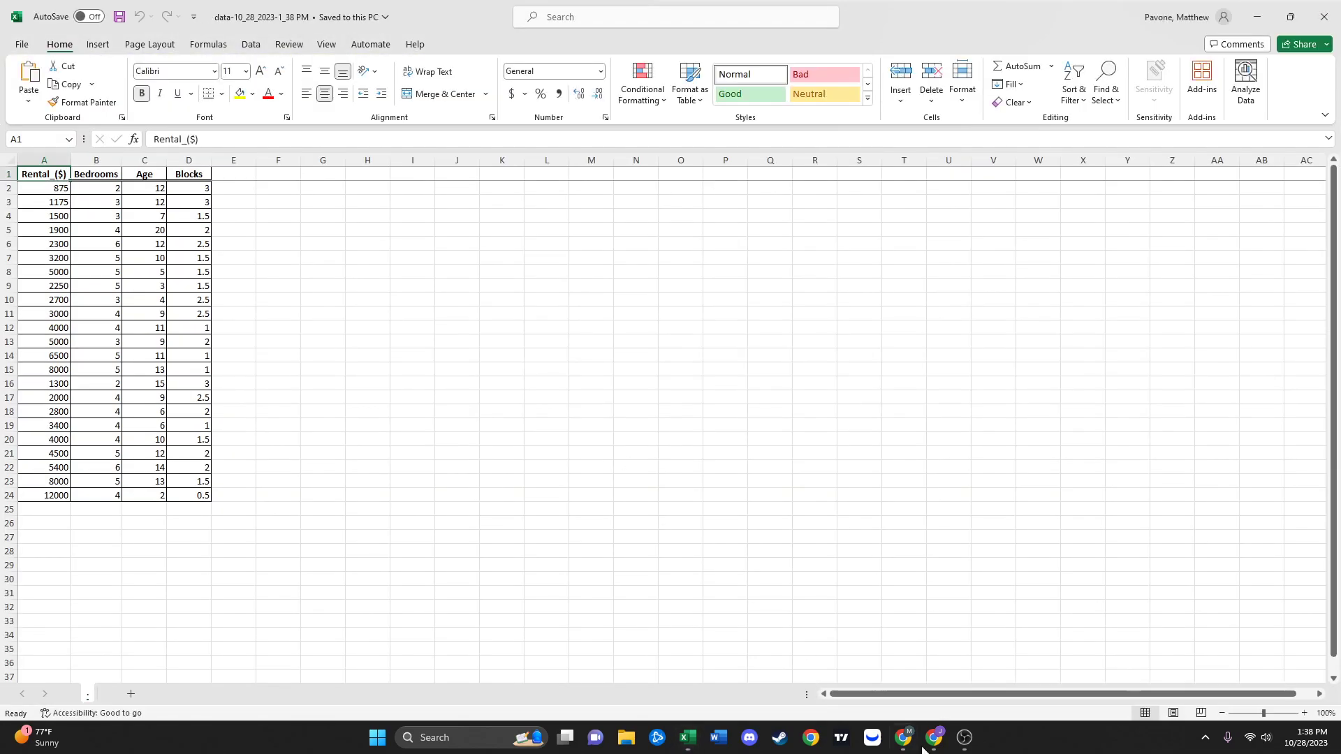
Switch back to the homework question in Chrome and close the rental properties data window.
{"action": "mouse_move", "coordinate": [911, 742]}
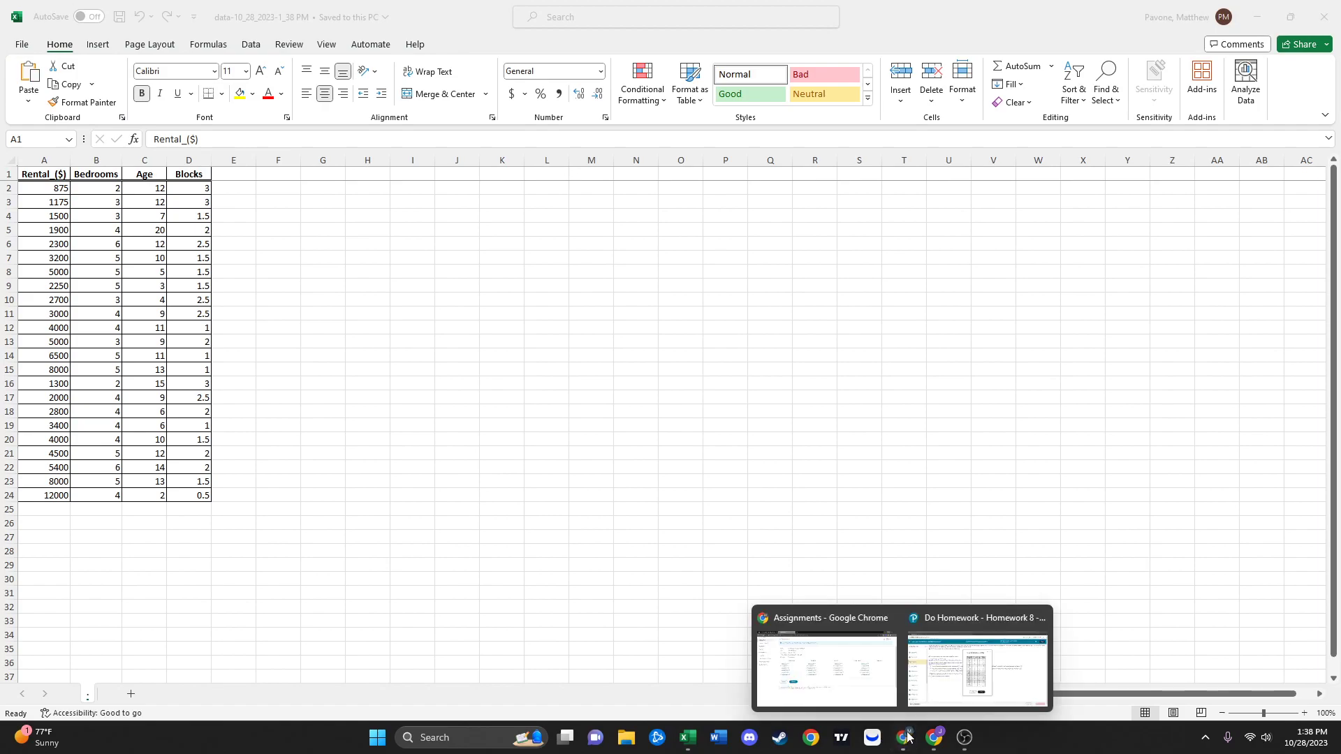
{"action": "left_click", "coordinate": [947, 685]}
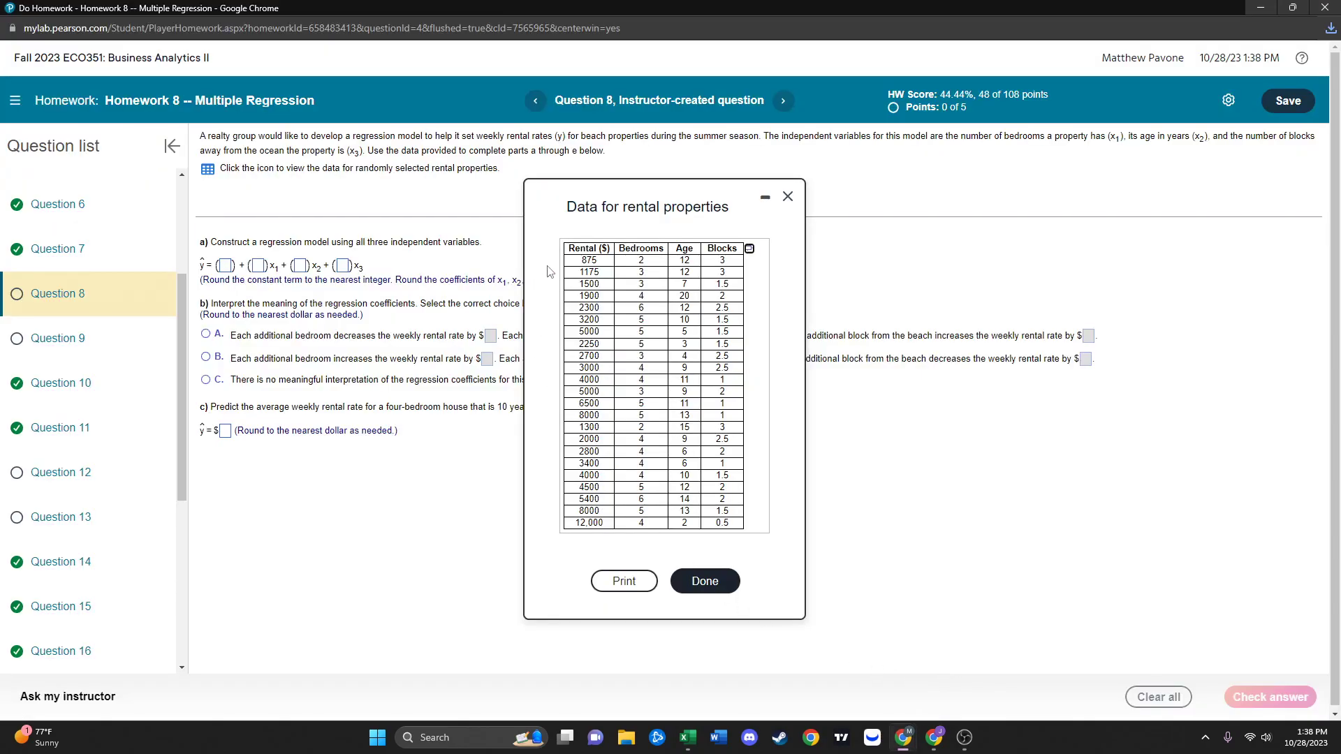
{"action": "left_click", "coordinate": [787, 197]}
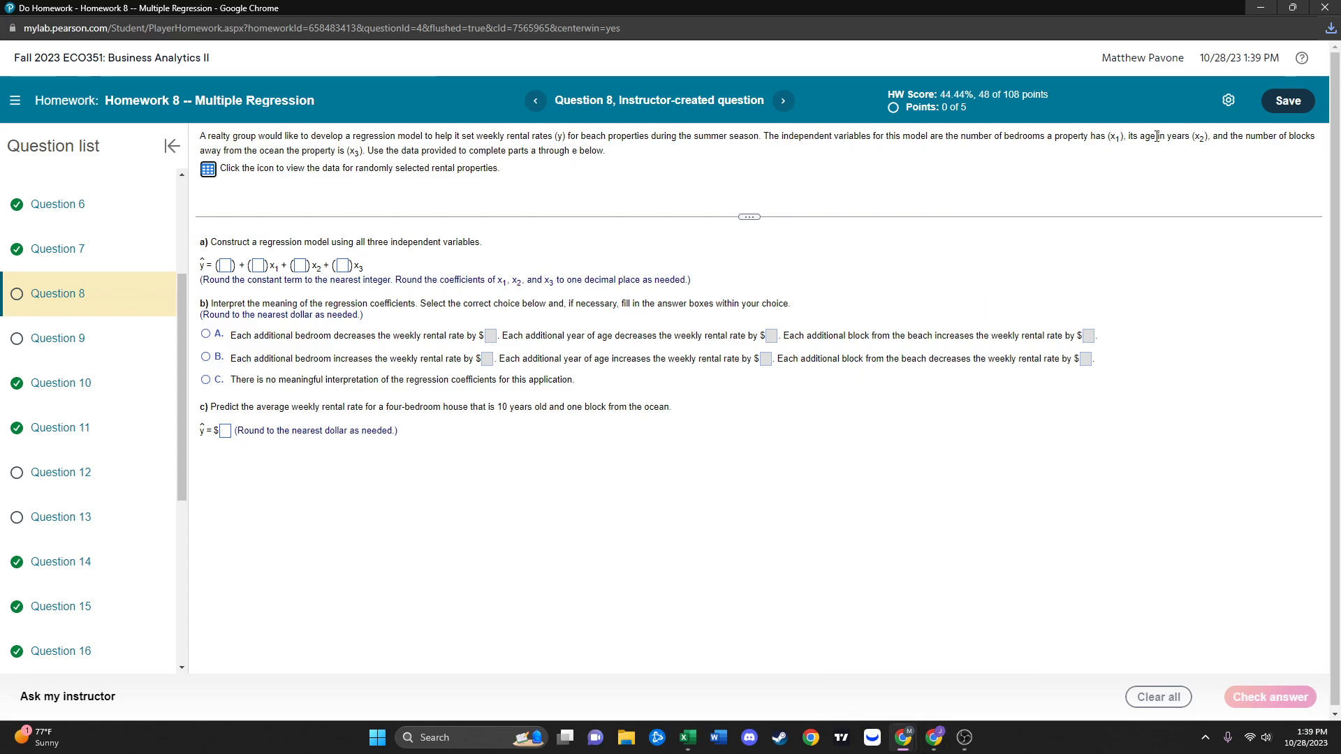
Switch to the rental data workbook in Excel and start the Regression data analysis tool.
{"action": "left_click", "coordinate": [688, 737]}
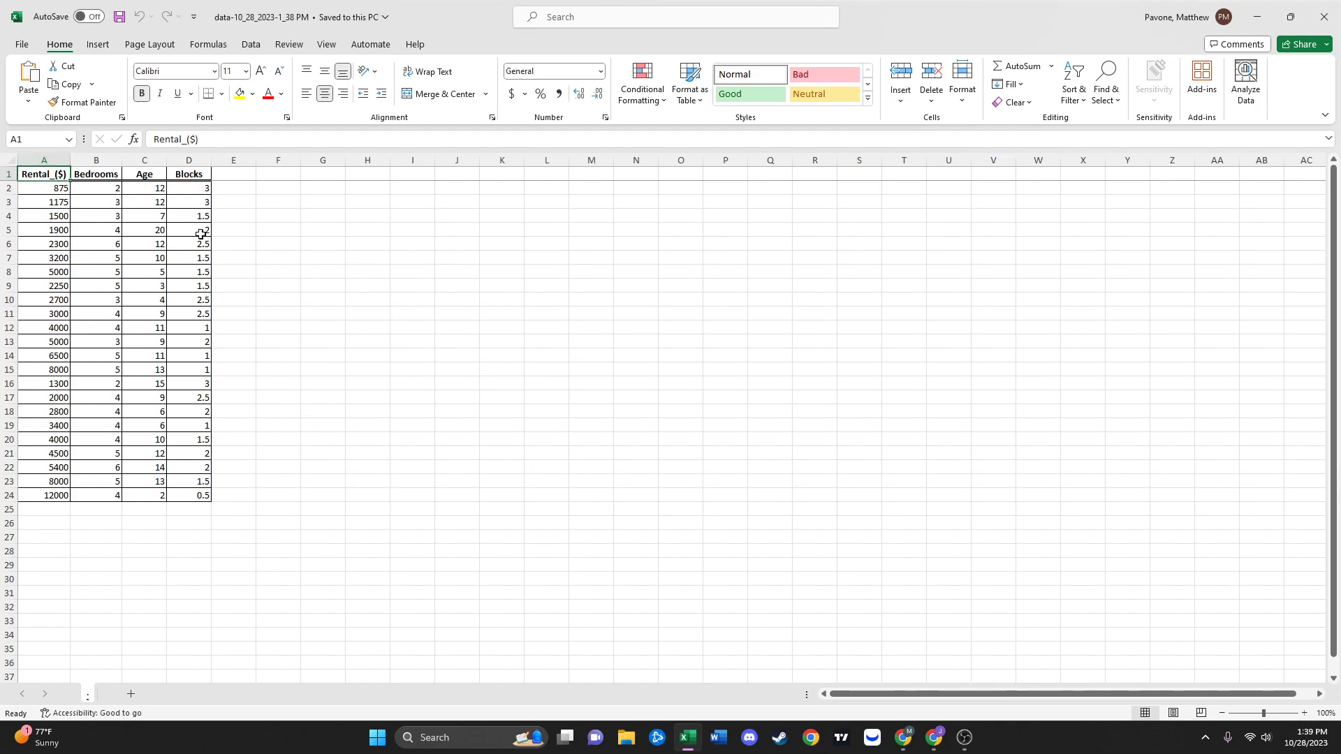
{"action": "left_click", "coordinate": [105, 174]}
{"action": "left_click_drag", "start_coordinate": [189, 188], "coordinate": [187, 176]}
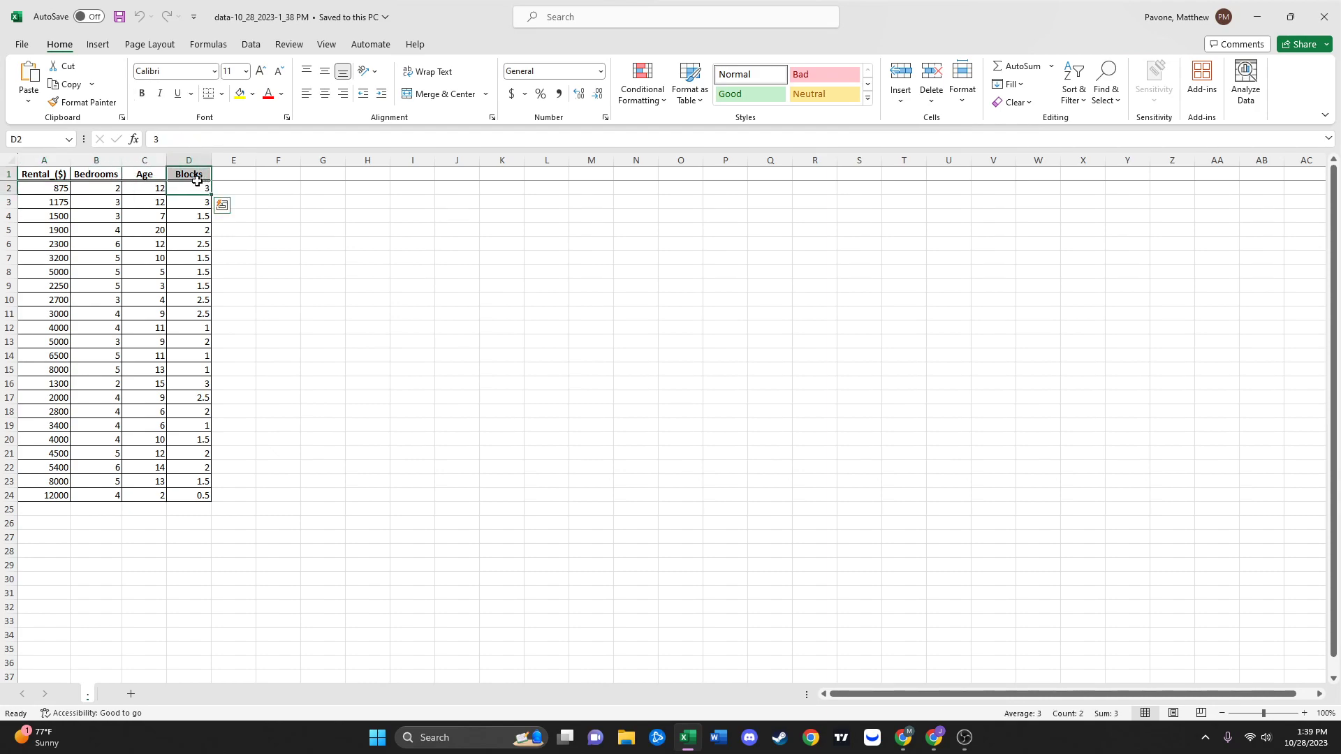
{"action": "left_click", "coordinate": [237, 229]}
{"action": "left_click", "coordinate": [253, 48]}
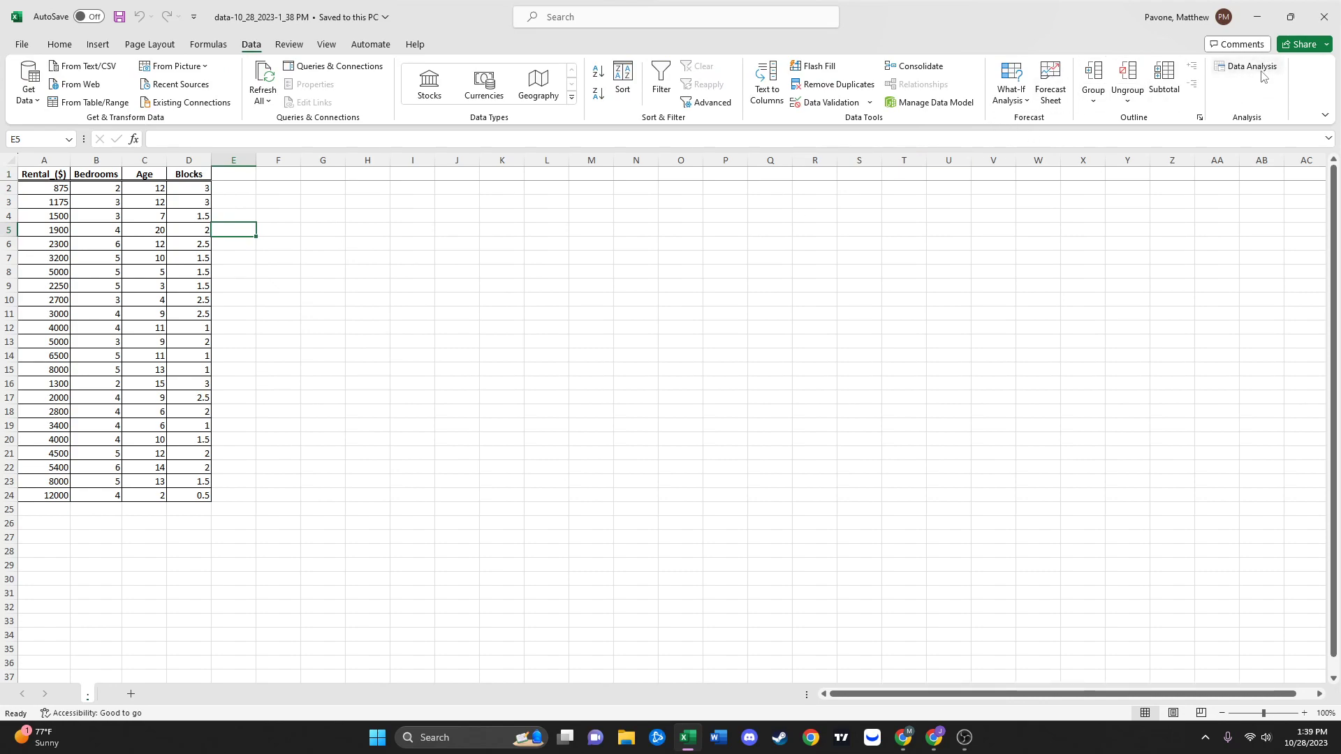
{"action": "left_click", "coordinate": [1248, 65]}
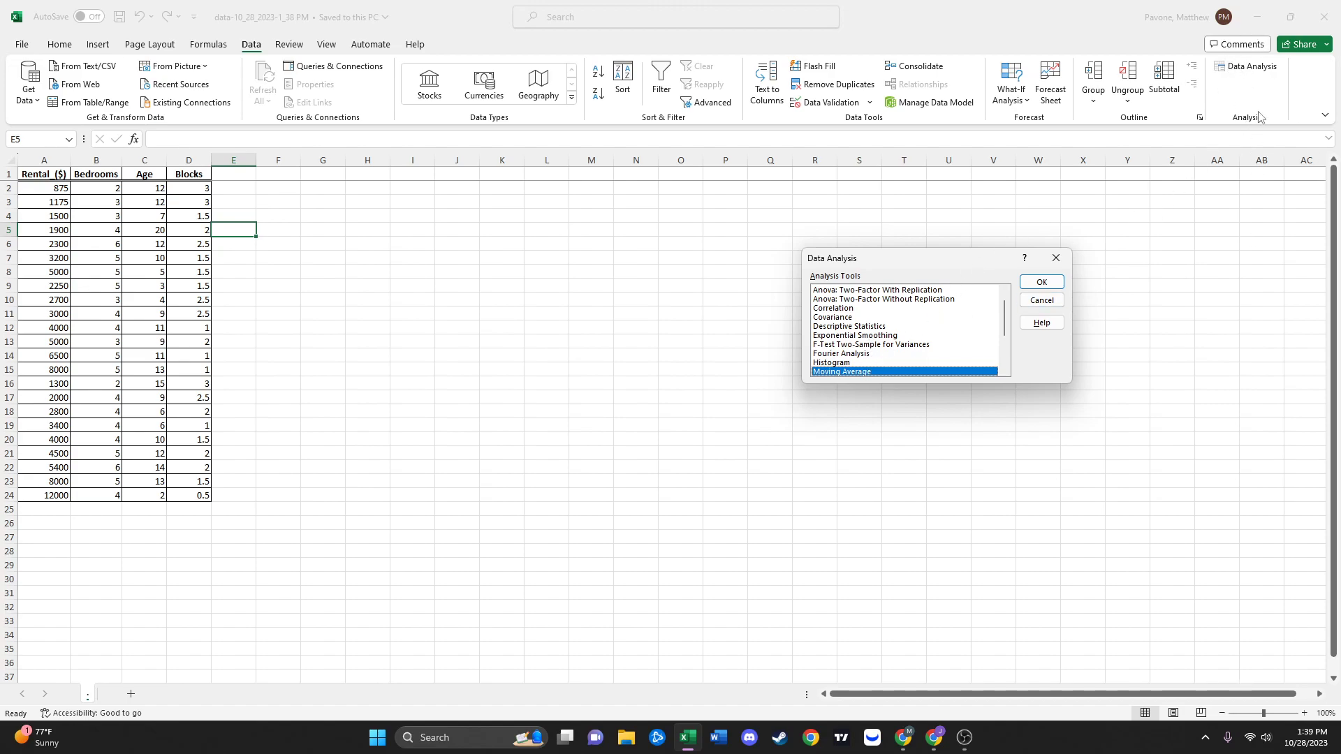
{"action": "scroll", "coordinate": [869, 340], "scroll_direction": "down", "scroll_amount": 2}
{"action": "left_click", "coordinate": [860, 345]}
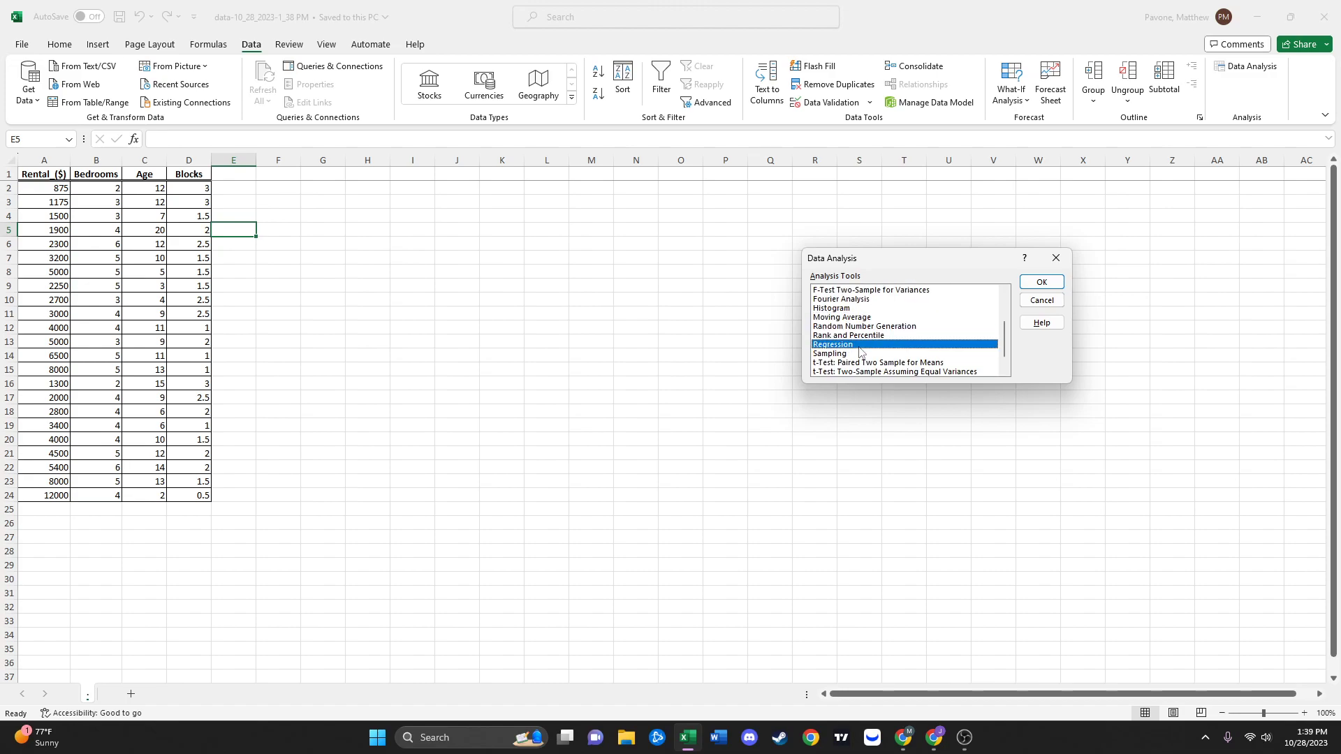
{"action": "left_click", "coordinate": [1039, 283]}
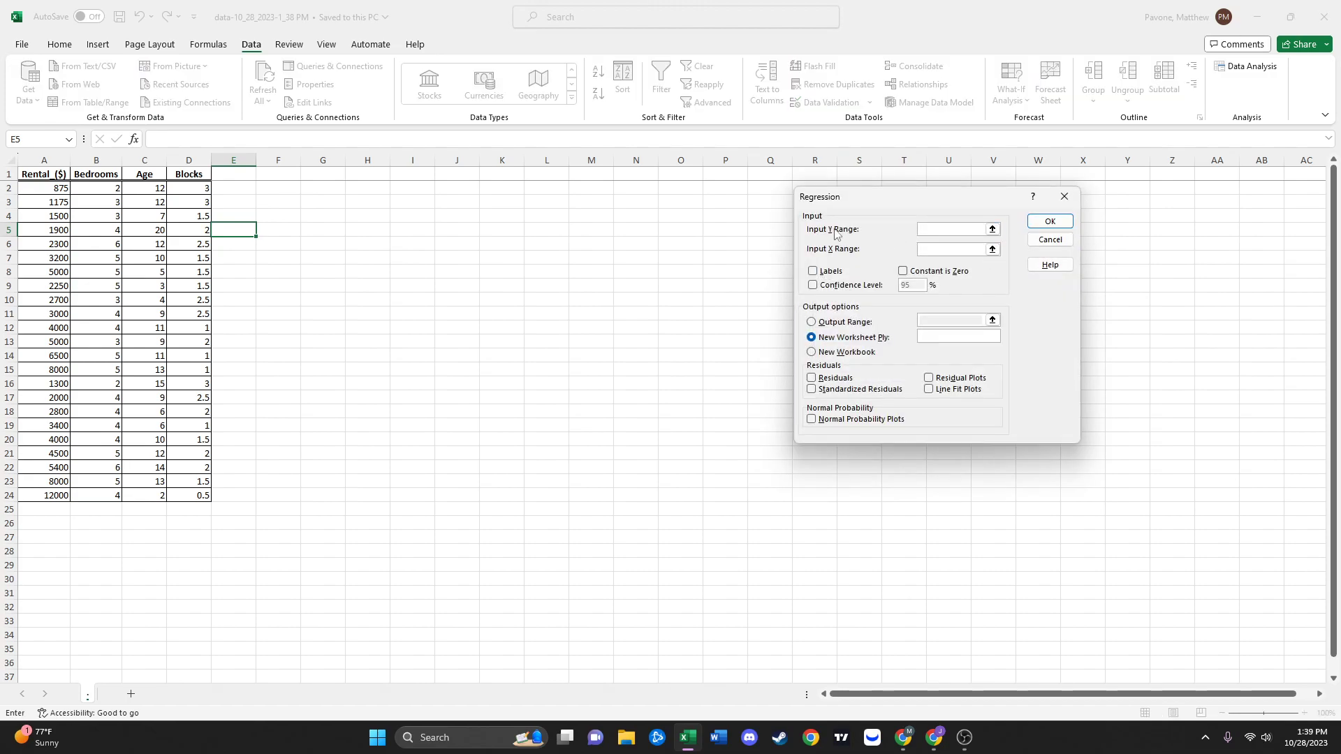
{"action": "left_click", "coordinate": [992, 230]}
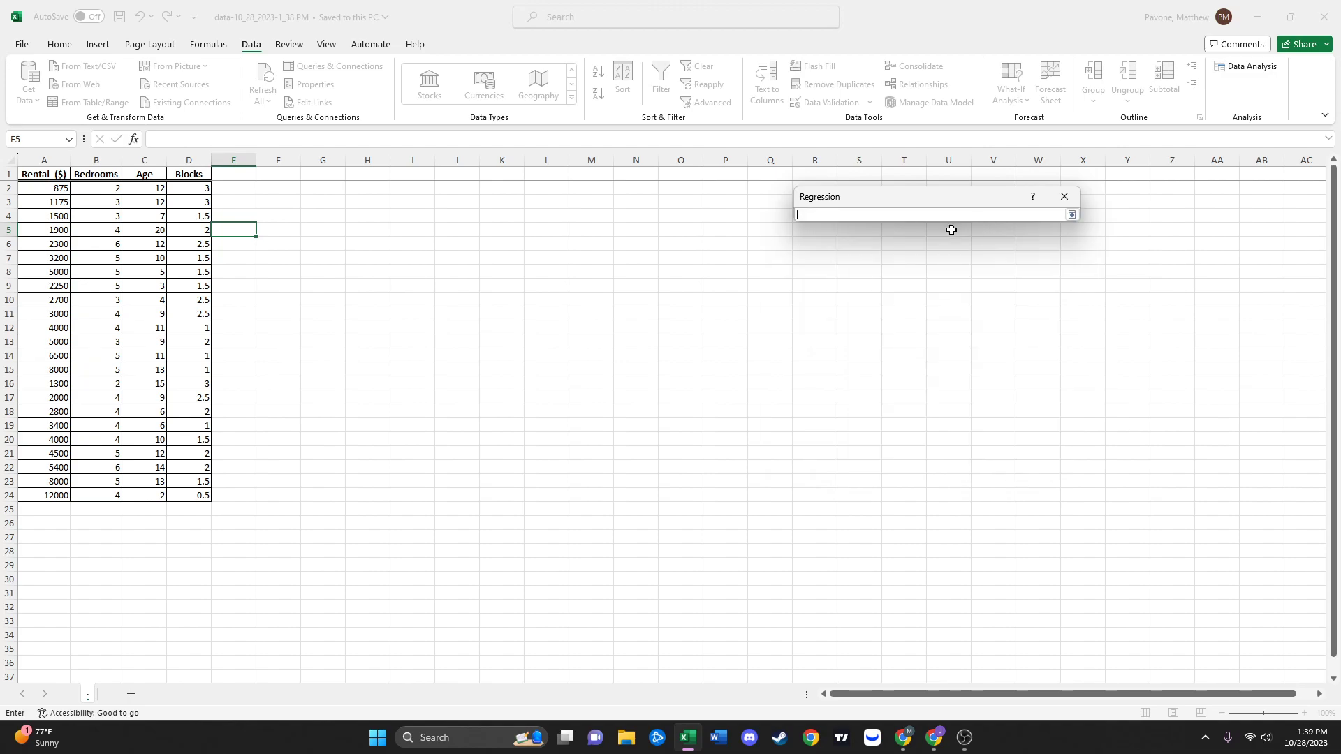
{"action": "left_click", "coordinate": [40, 173]}
{"action": "key", "text": "ctrl+shift+Down"}
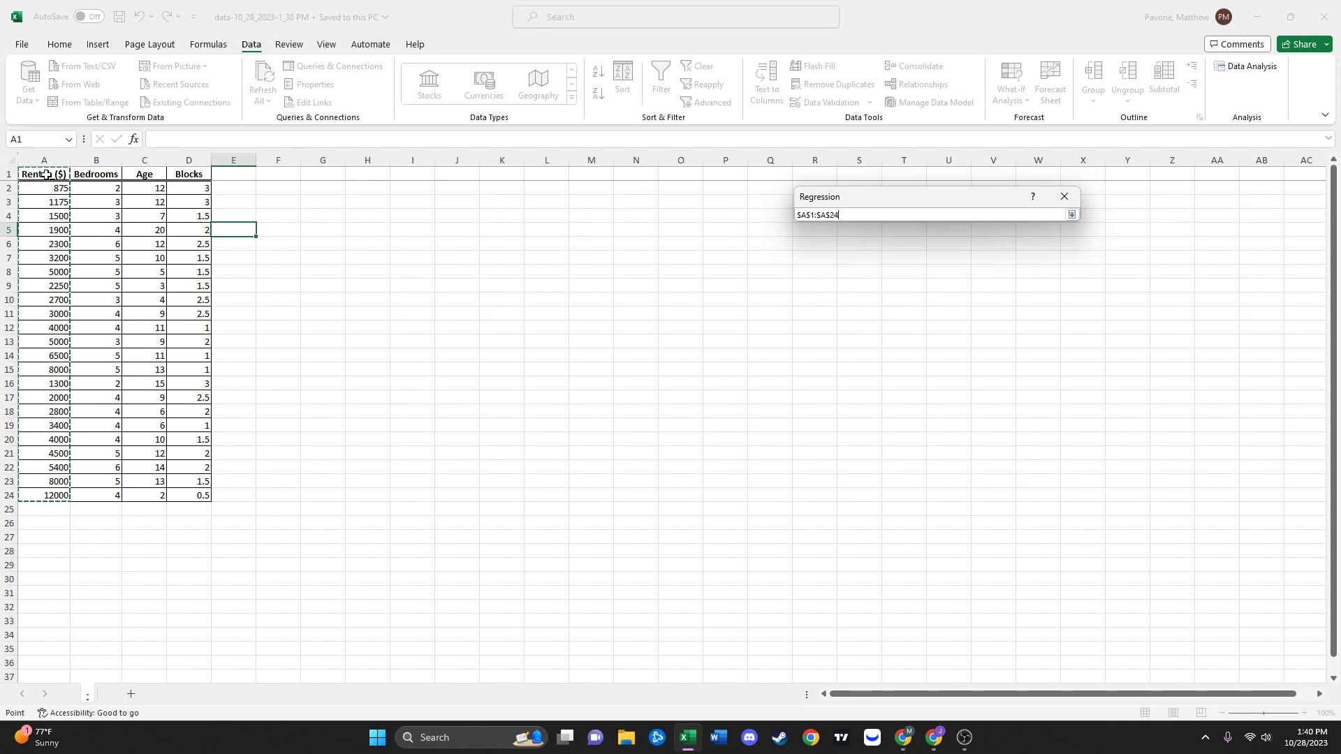
{"action": "left_click", "coordinate": [885, 217]}
{"action": "key", "text": "BackSpace"}
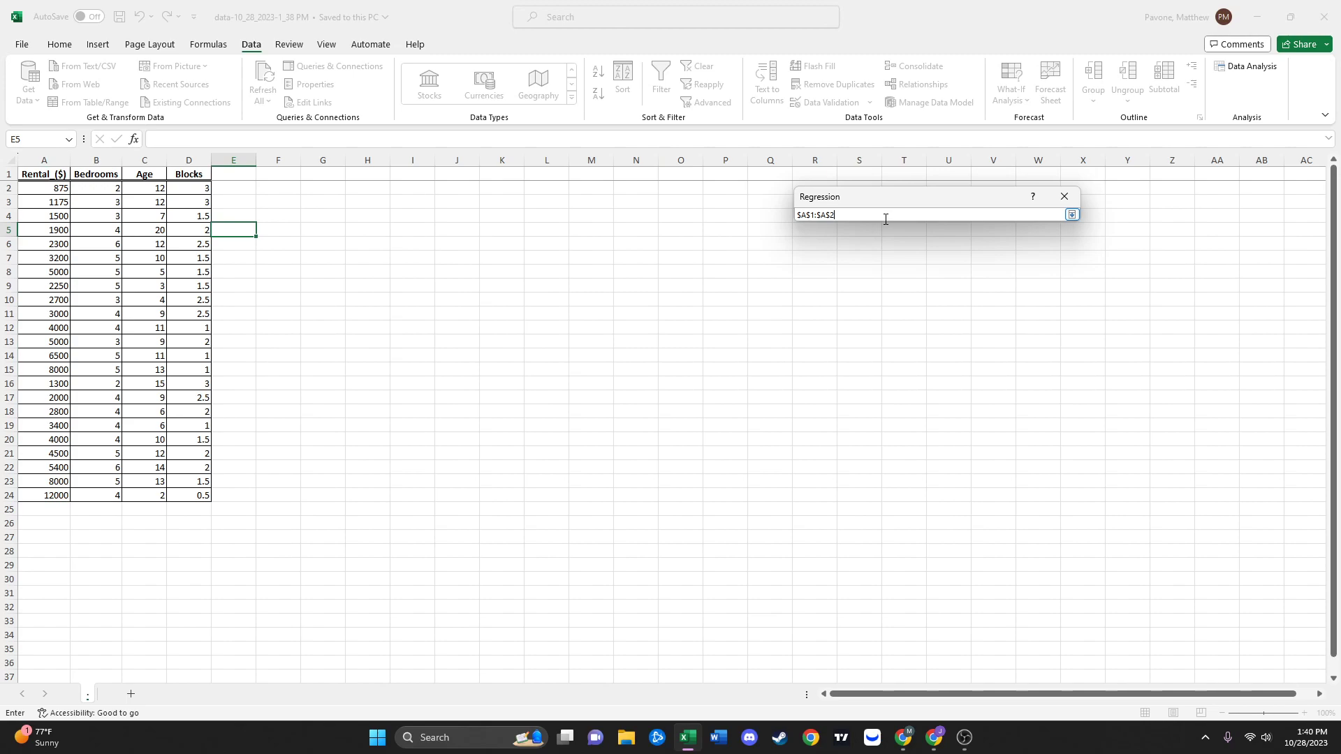
{"action": "left_click", "coordinate": [1072, 214]}
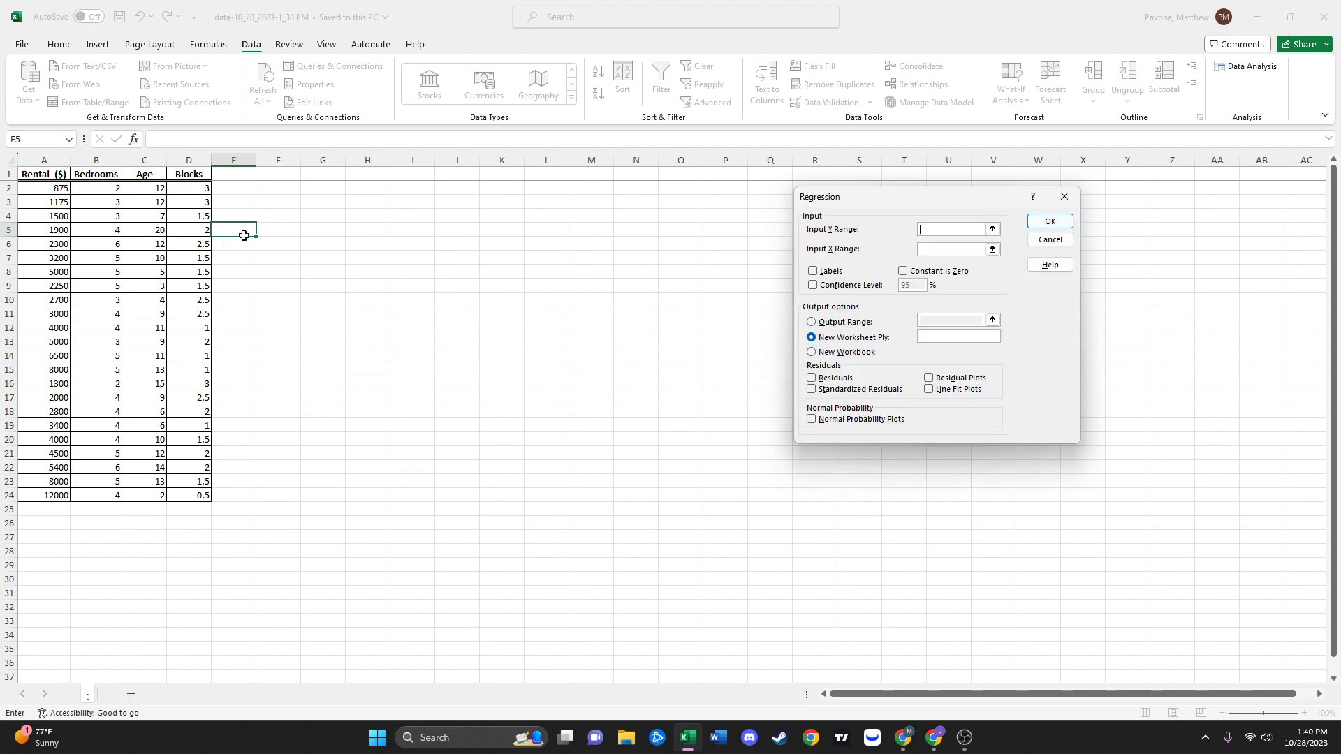
Set the regression's Y input range to the Rental_($) column including its header, $A$1:$A$24.
{"action": "left_click", "coordinate": [992, 229]}
{"action": "left_click_drag", "start_coordinate": [39, 176], "coordinate": [66, 176]}
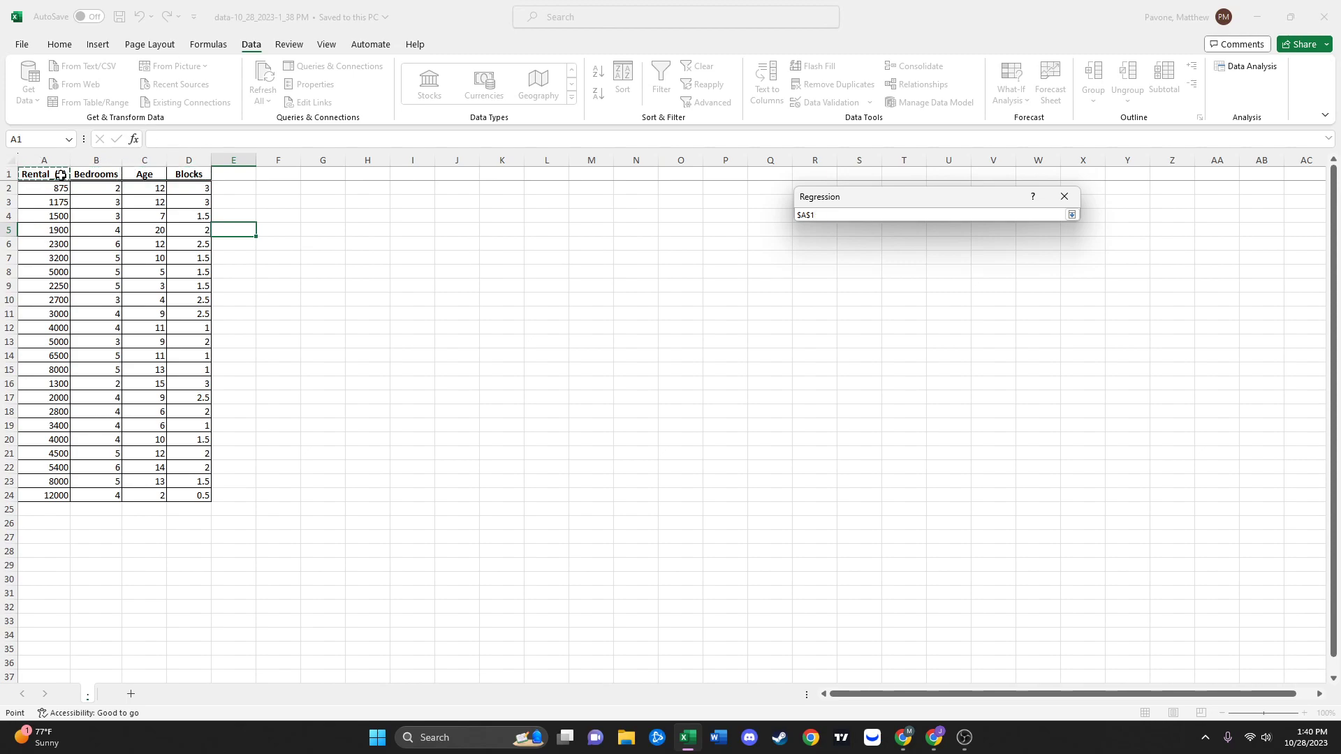
{"action": "key", "text": "ctrl+shift+Down"}
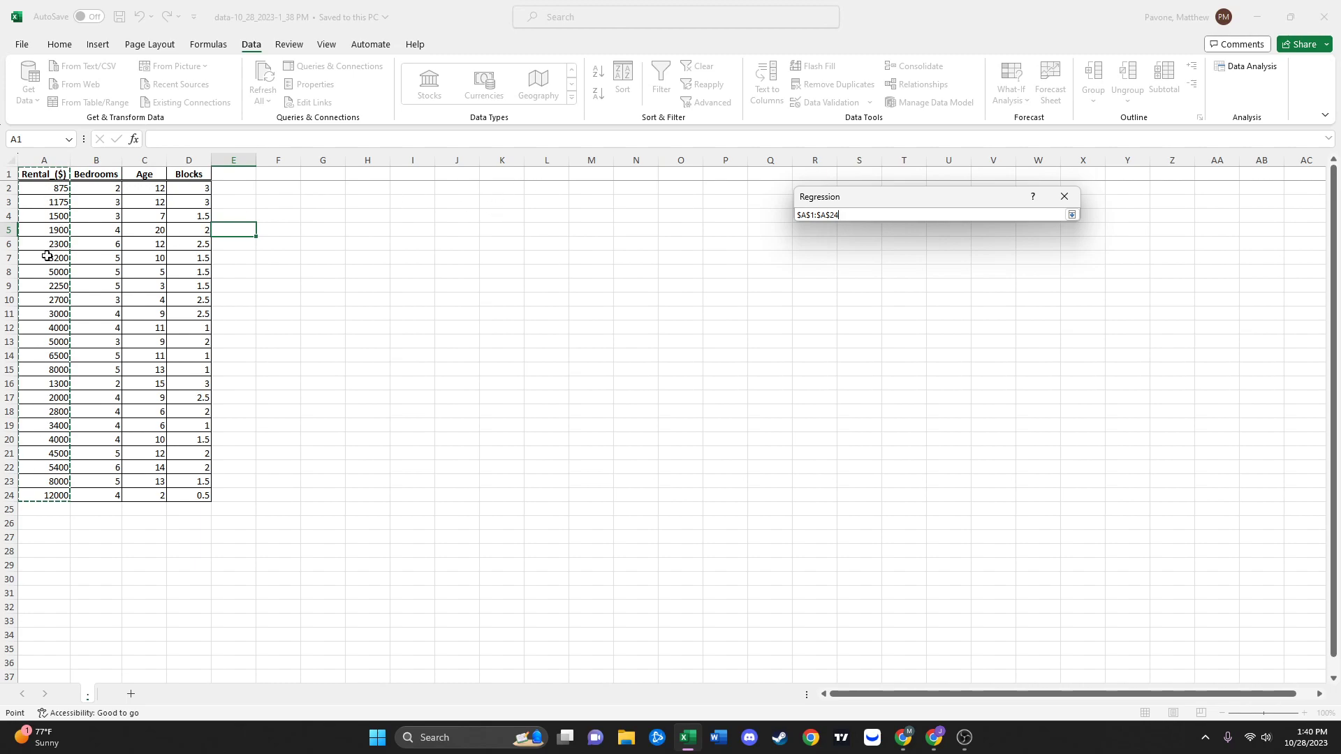
{"action": "key", "text": "Return"}
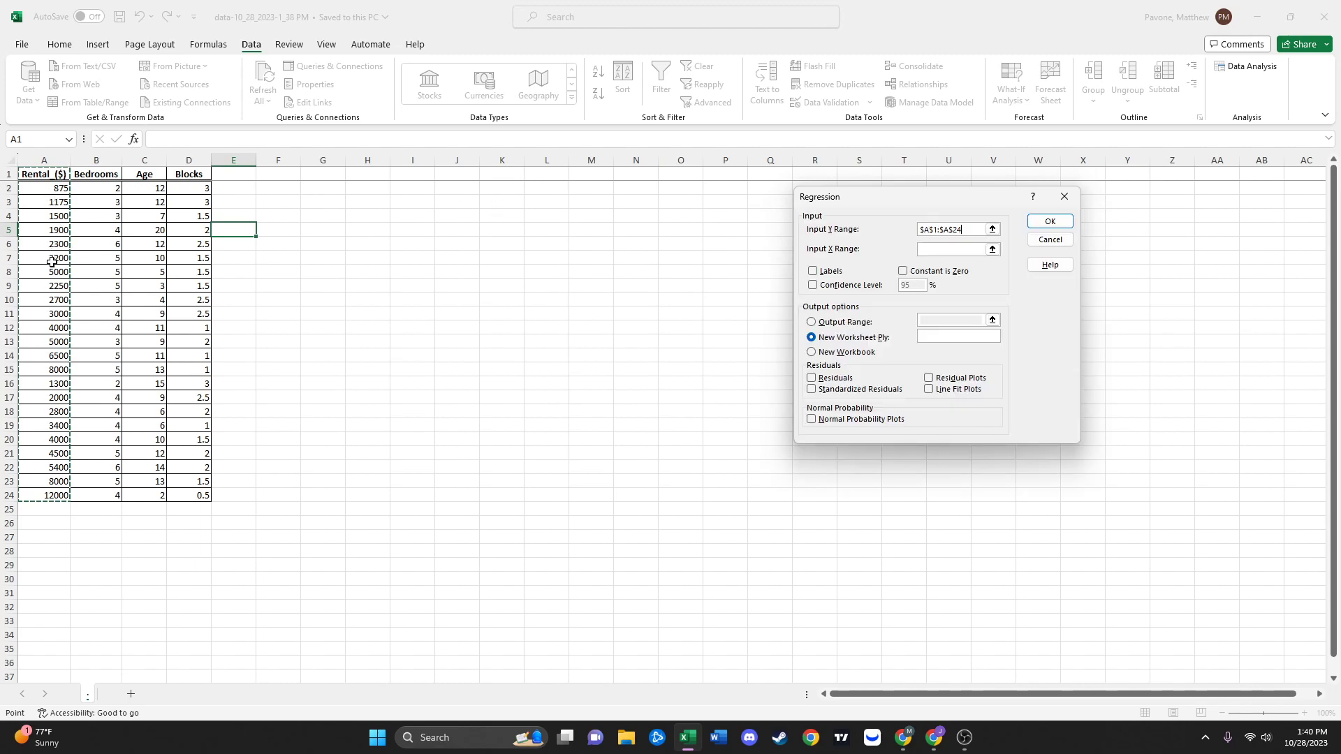
Set the X input range to the Bedrooms, Age and Blocks columns, $B$1:$D$24, and turn on Labels.
{"action": "left_click", "coordinate": [992, 250]}
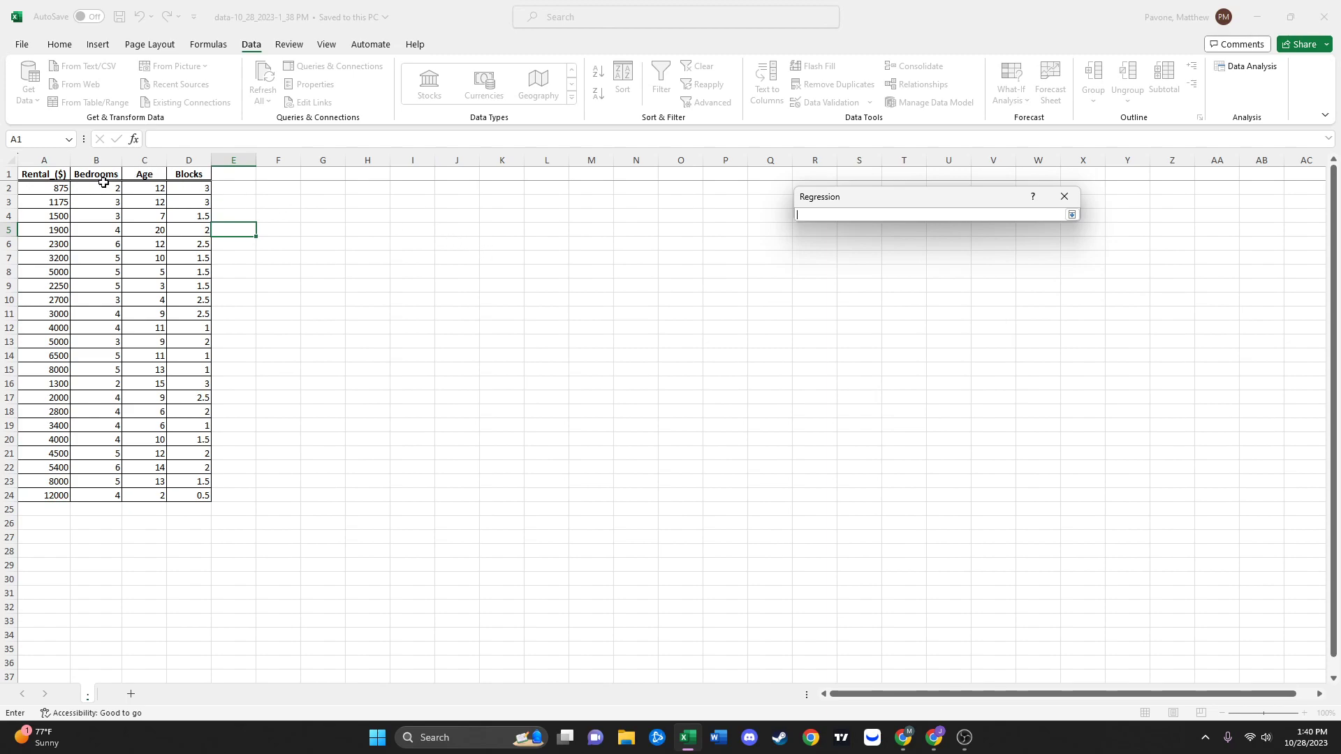
{"action": "left_click_drag", "start_coordinate": [98, 175], "coordinate": [200, 171]}
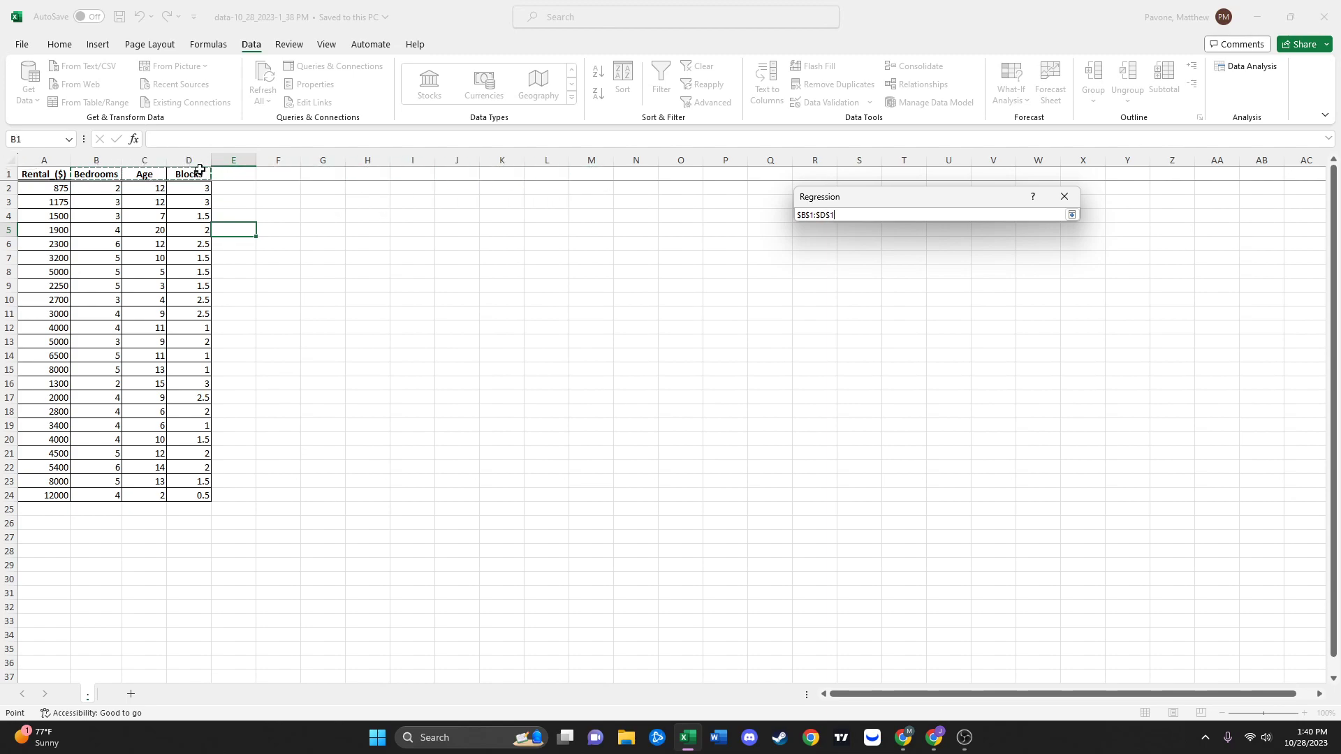
{"action": "key", "text": "ctrl+shift+Down"}
{"action": "key", "text": "Return"}
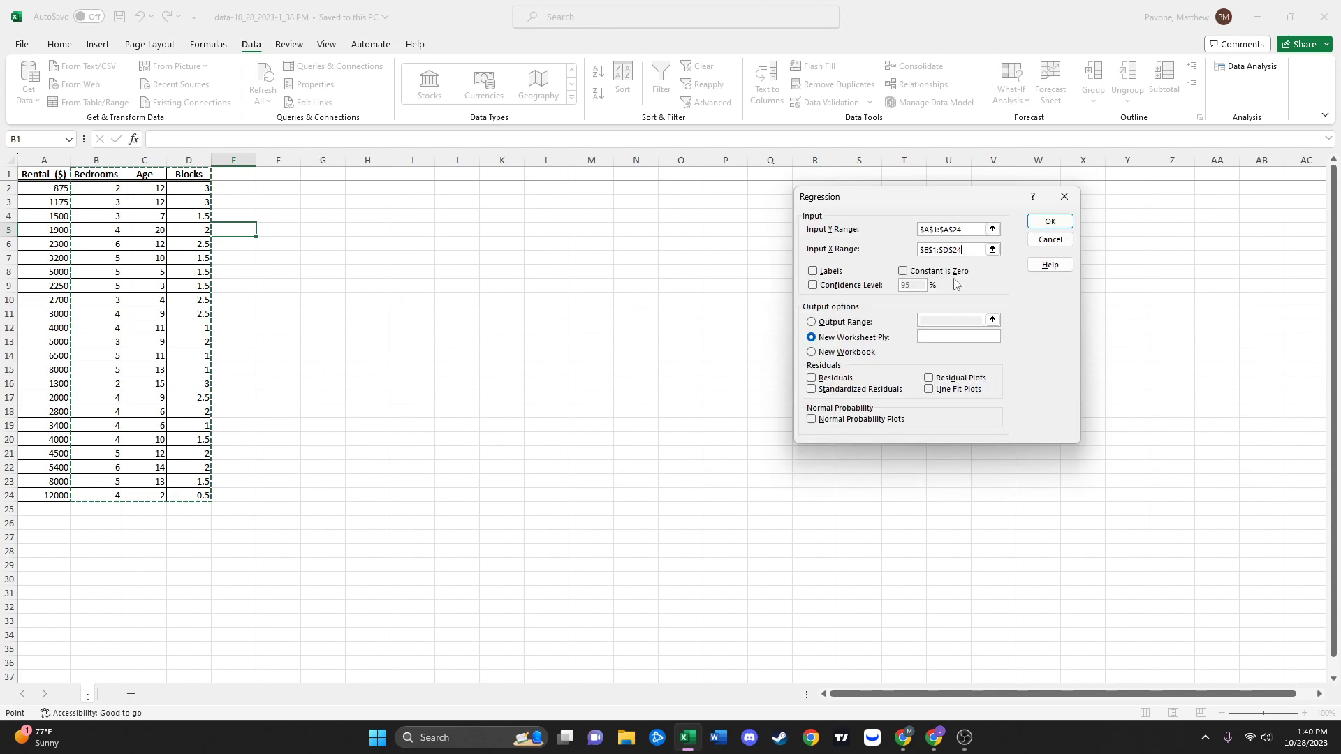
{"action": "left_click", "coordinate": [813, 272]}
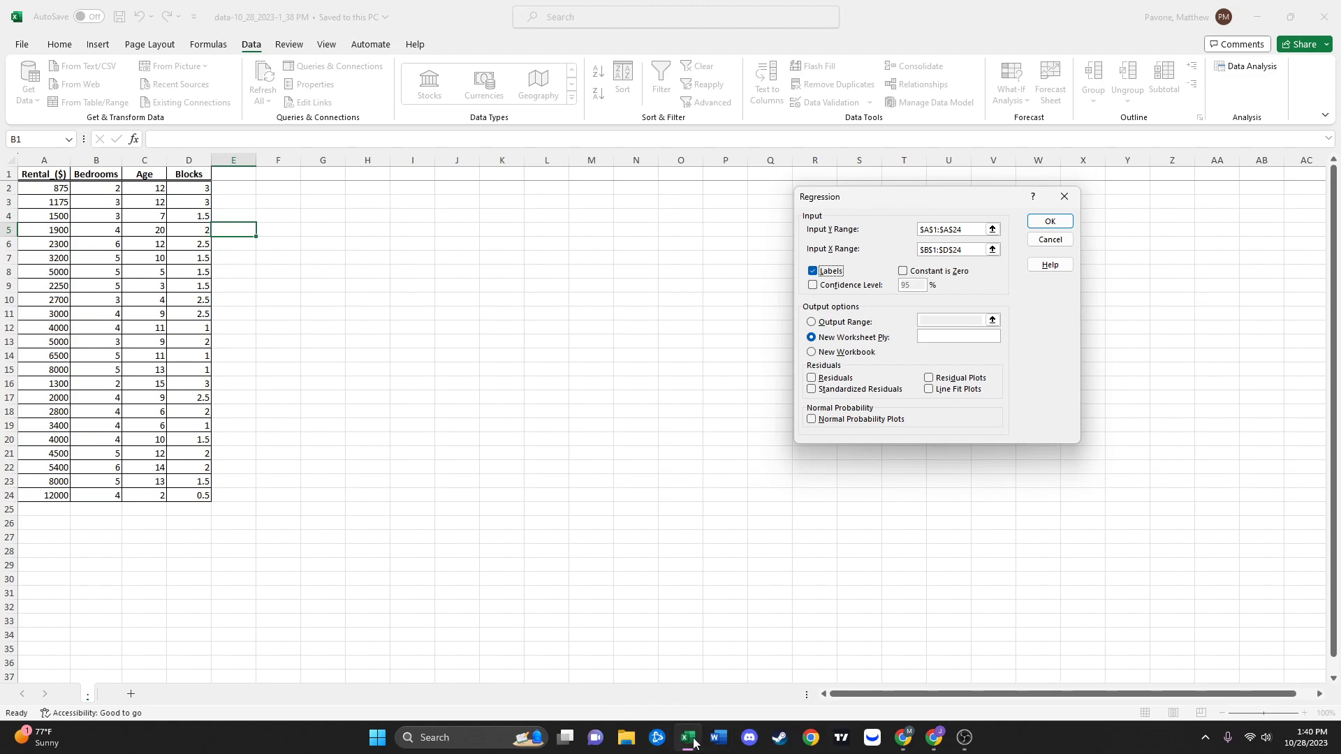
{"action": "mouse_move", "coordinate": [901, 740]}
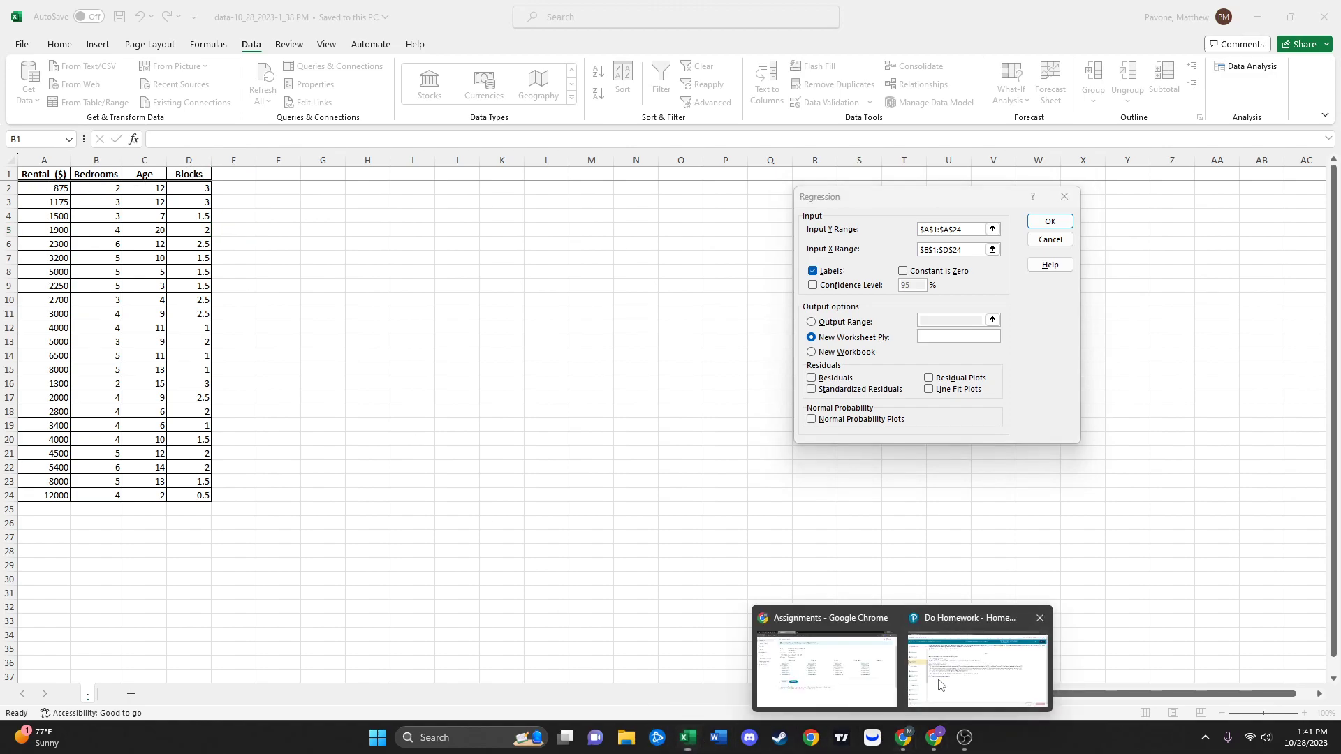
{"action": "left_click", "coordinate": [940, 685]}
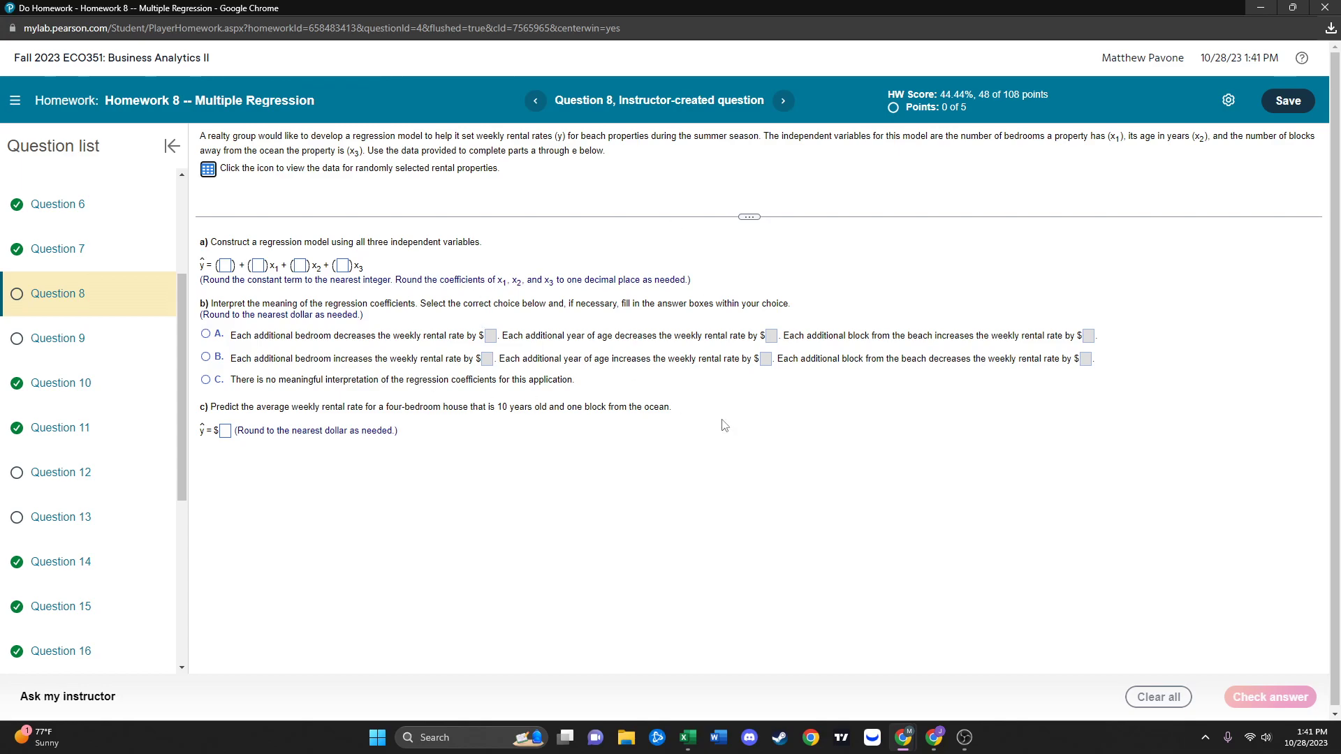
{"action": "mouse_move", "coordinate": [922, 748]}
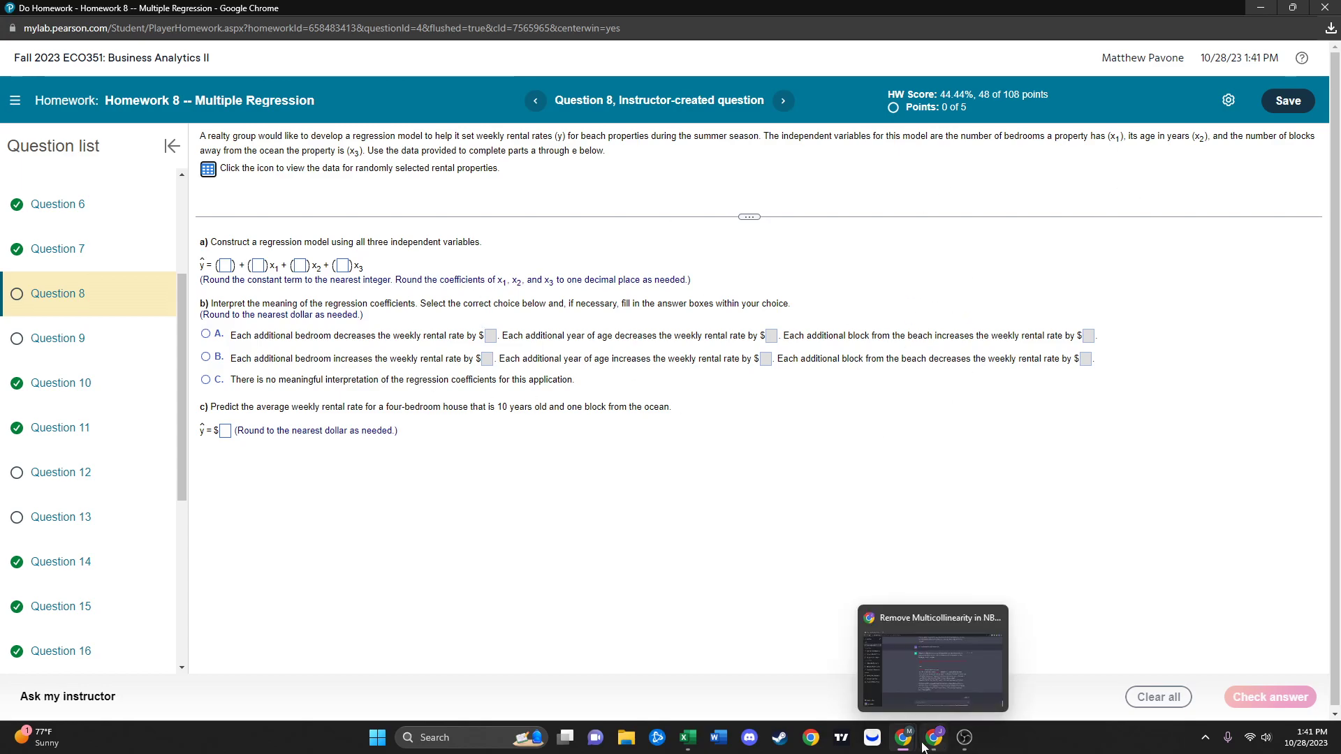
{"action": "left_click", "coordinate": [691, 739]}
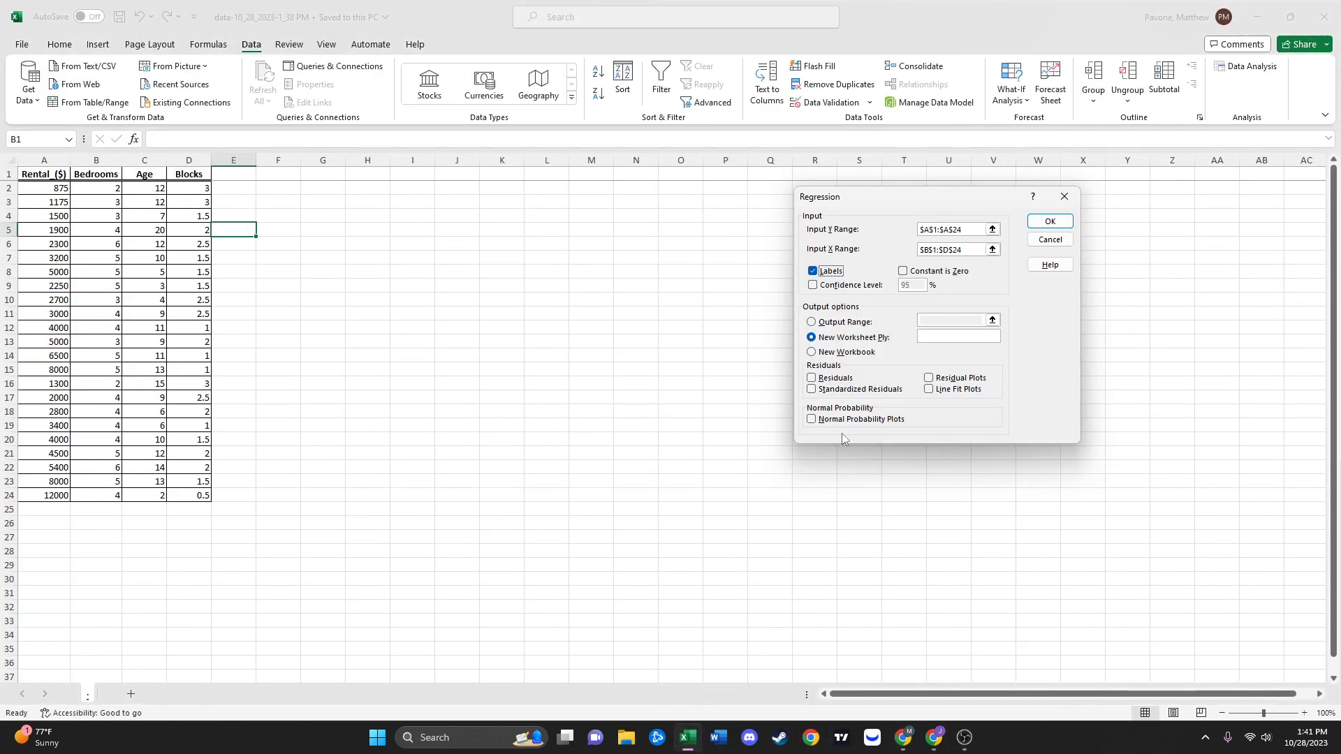
Send the regression output to the current worksheet with the output range starting at $H$2.
{"action": "left_click", "coordinate": [811, 322]}
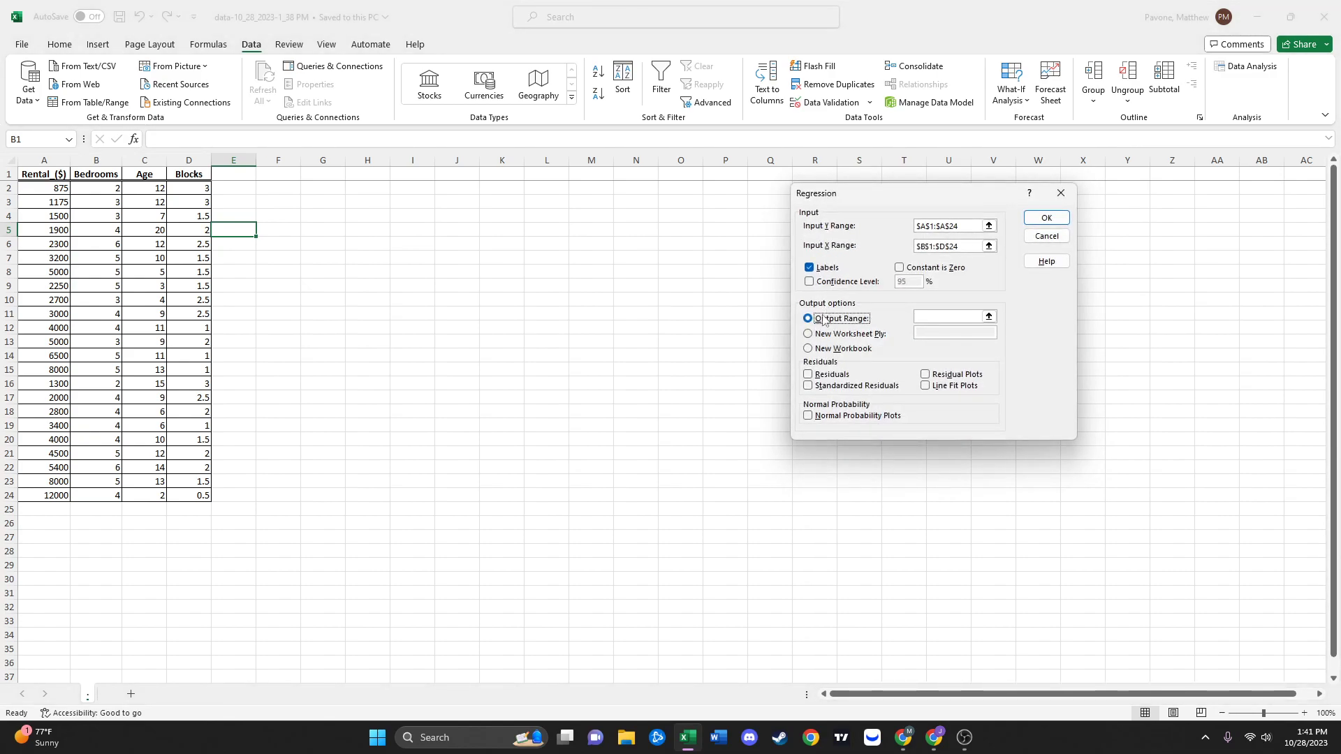
{"action": "left_click", "coordinate": [989, 317]}
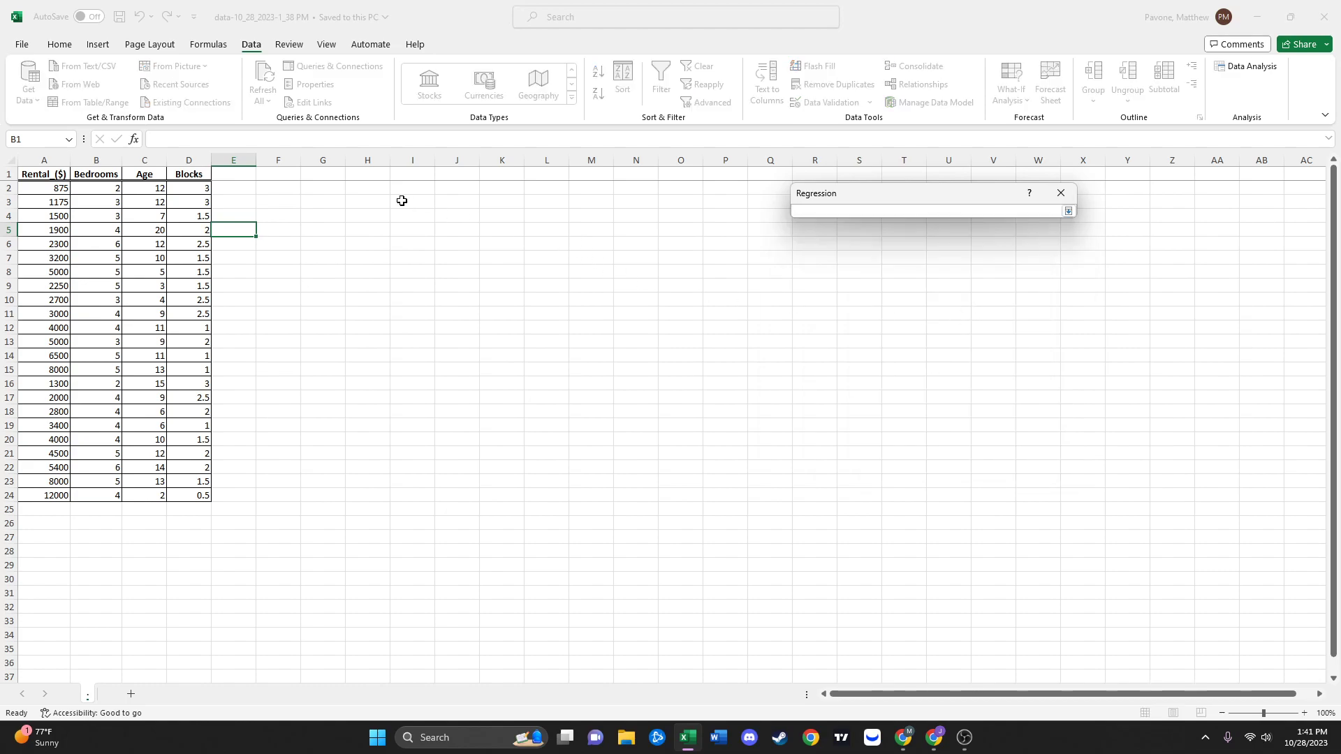
{"action": "left_click", "coordinate": [378, 189]}
{"action": "key", "text": "Return"}
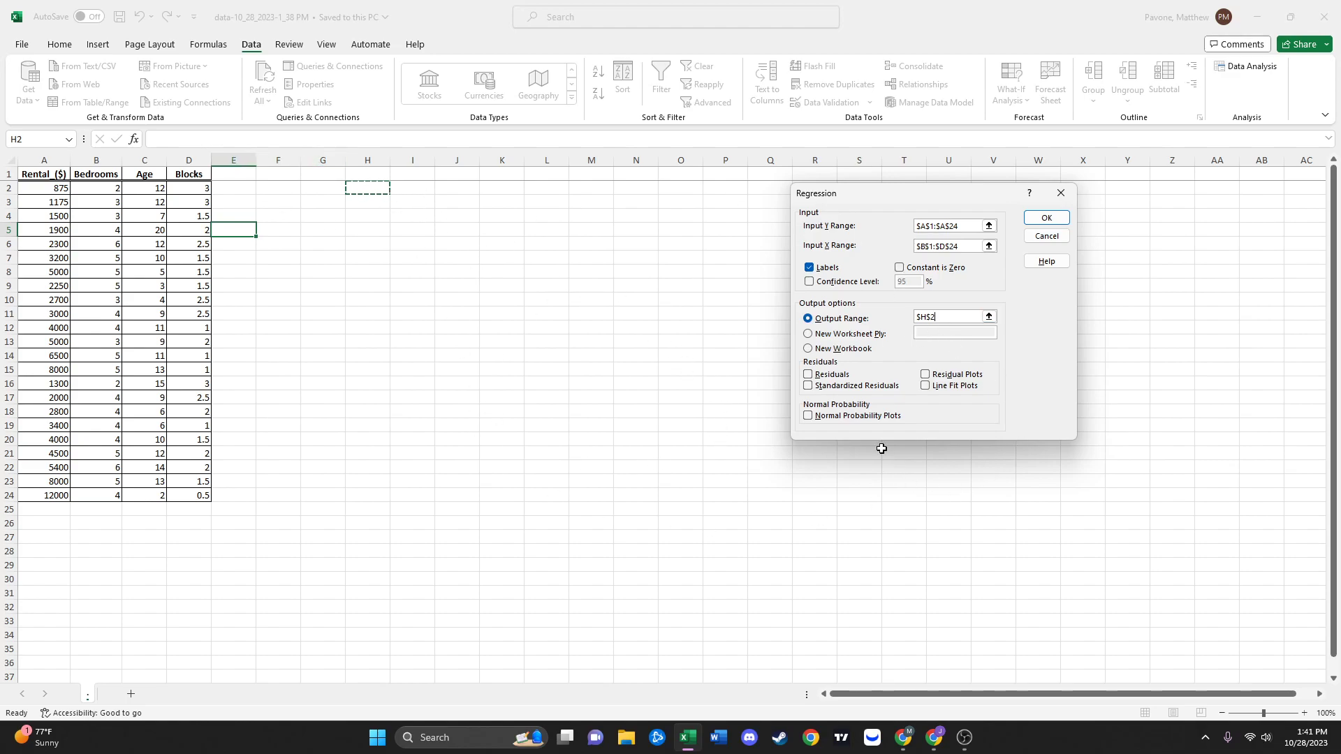
Include Residuals, Residual Plots, Line Fit Plots and Normal Probability Plots, and run the regression.
{"action": "left_click", "coordinate": [809, 376]}
{"action": "left_click", "coordinate": [926, 375]}
{"action": "left_click", "coordinate": [926, 387]}
{"action": "left_click", "coordinate": [808, 415]}
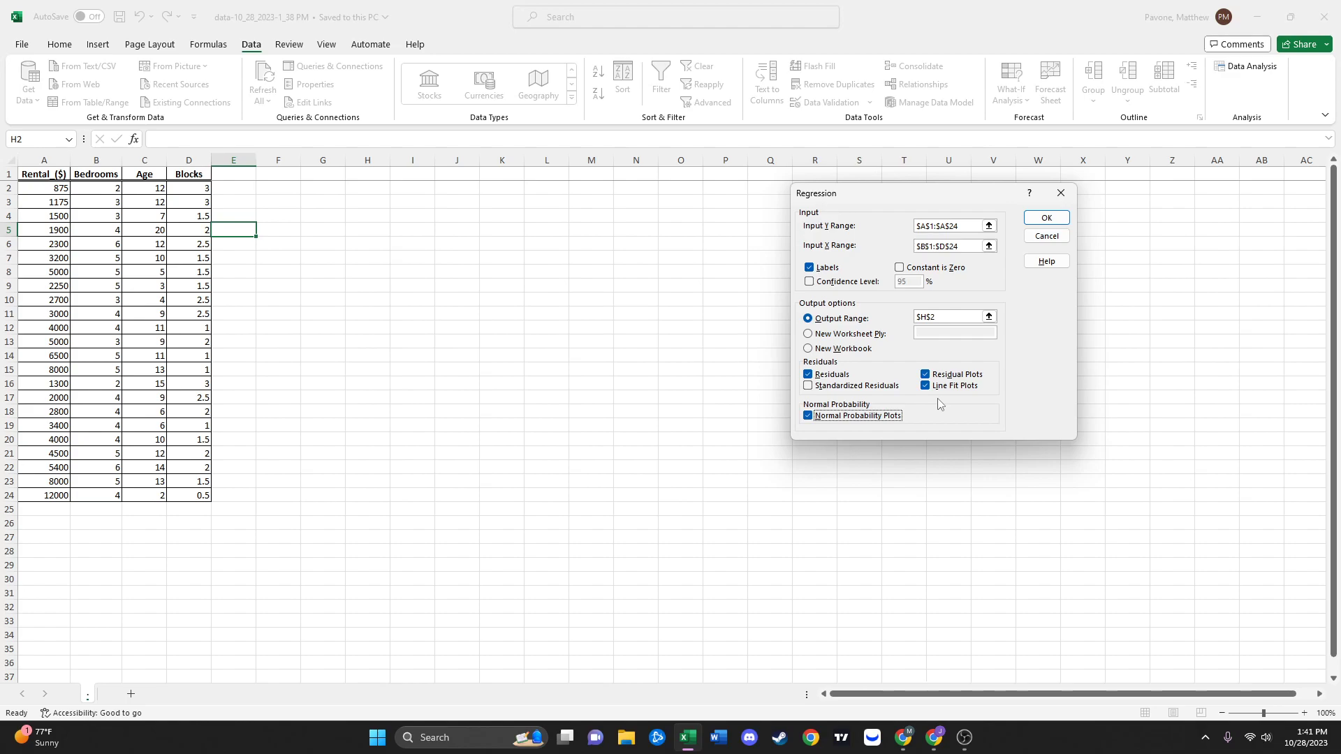
{"action": "left_click", "coordinate": [1045, 218]}
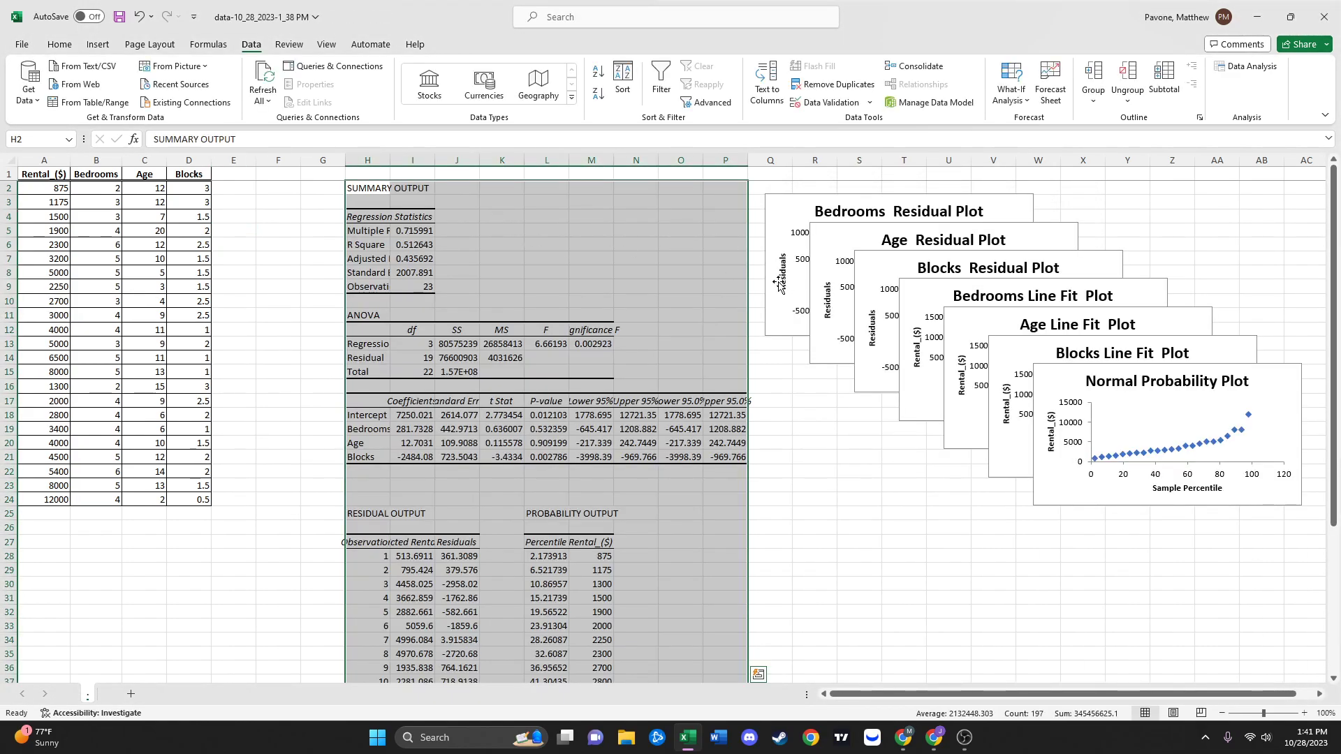
Auto-fit the widths of columns H through P holding the regression output.
{"action": "left_click", "coordinate": [780, 284]}
{"action": "left_click", "coordinate": [859, 400]}
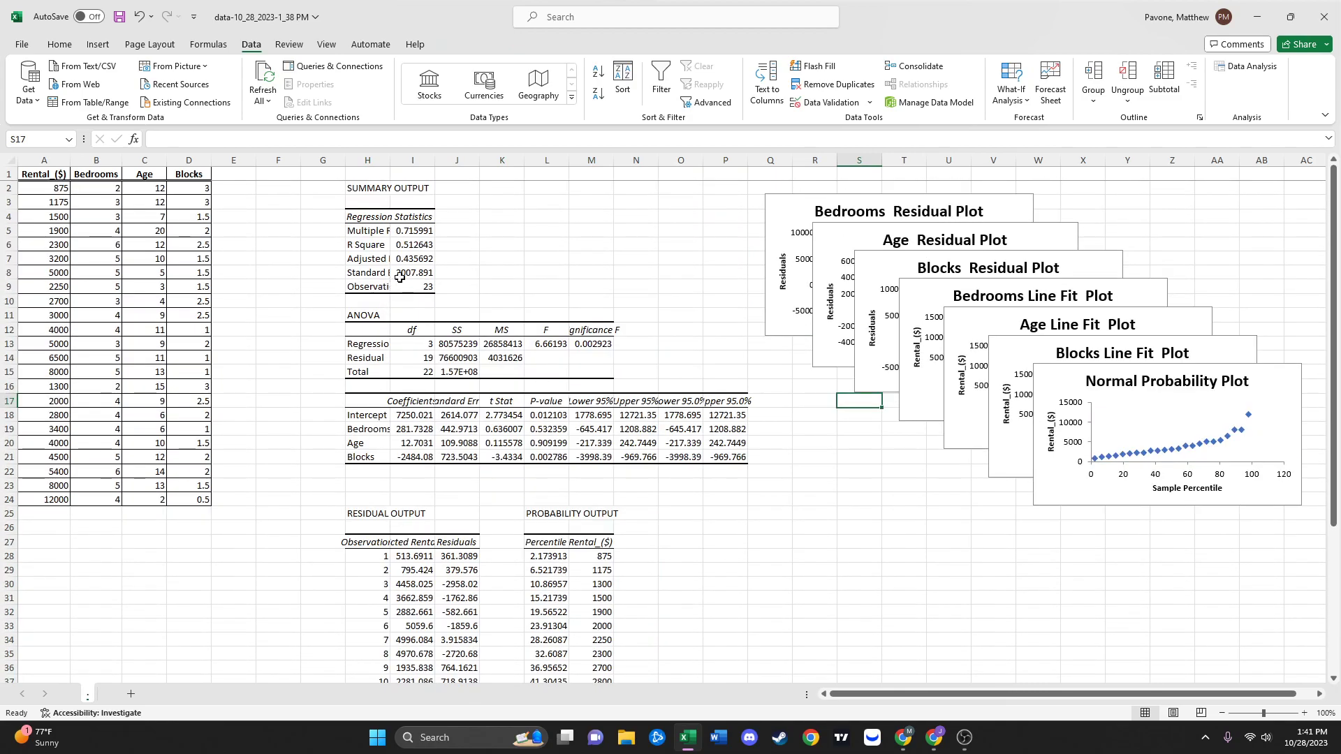
{"action": "left_click_drag", "start_coordinate": [367, 160], "coordinate": [732, 155]}
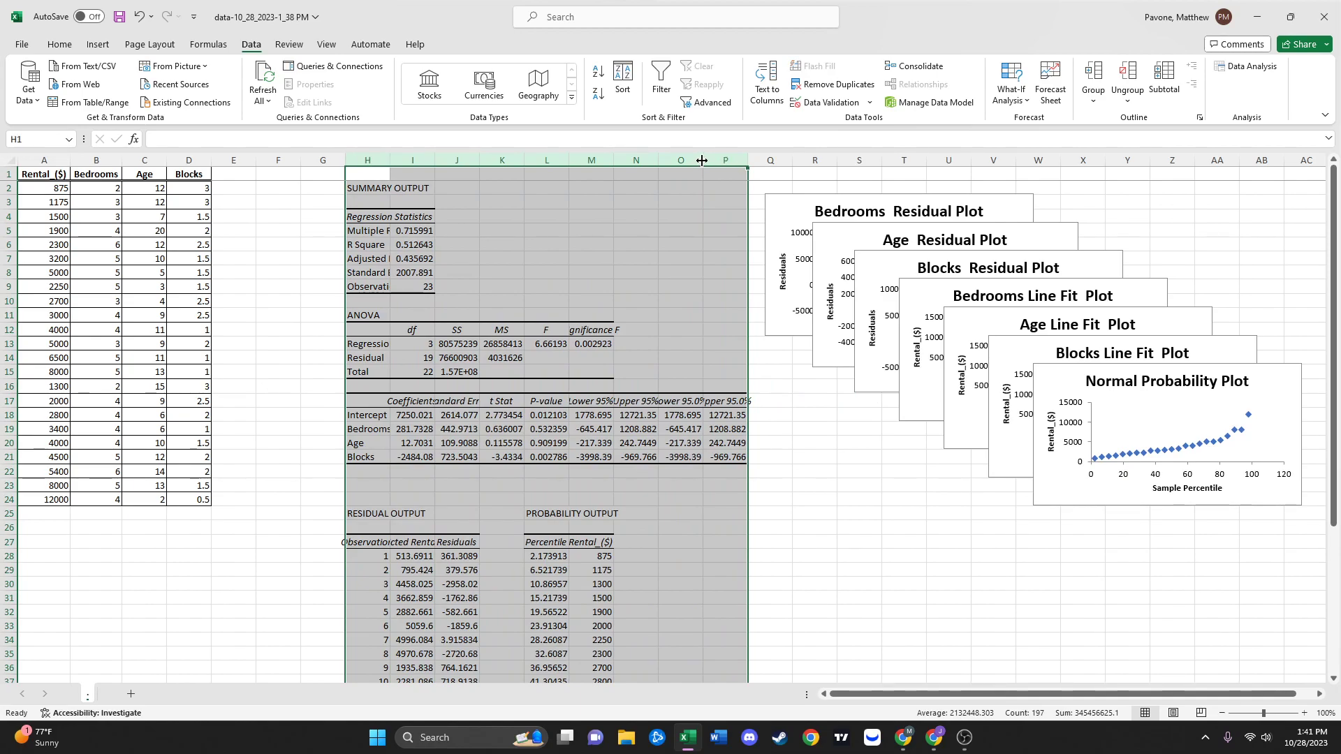
{"action": "double_click", "coordinate": [703, 160]}
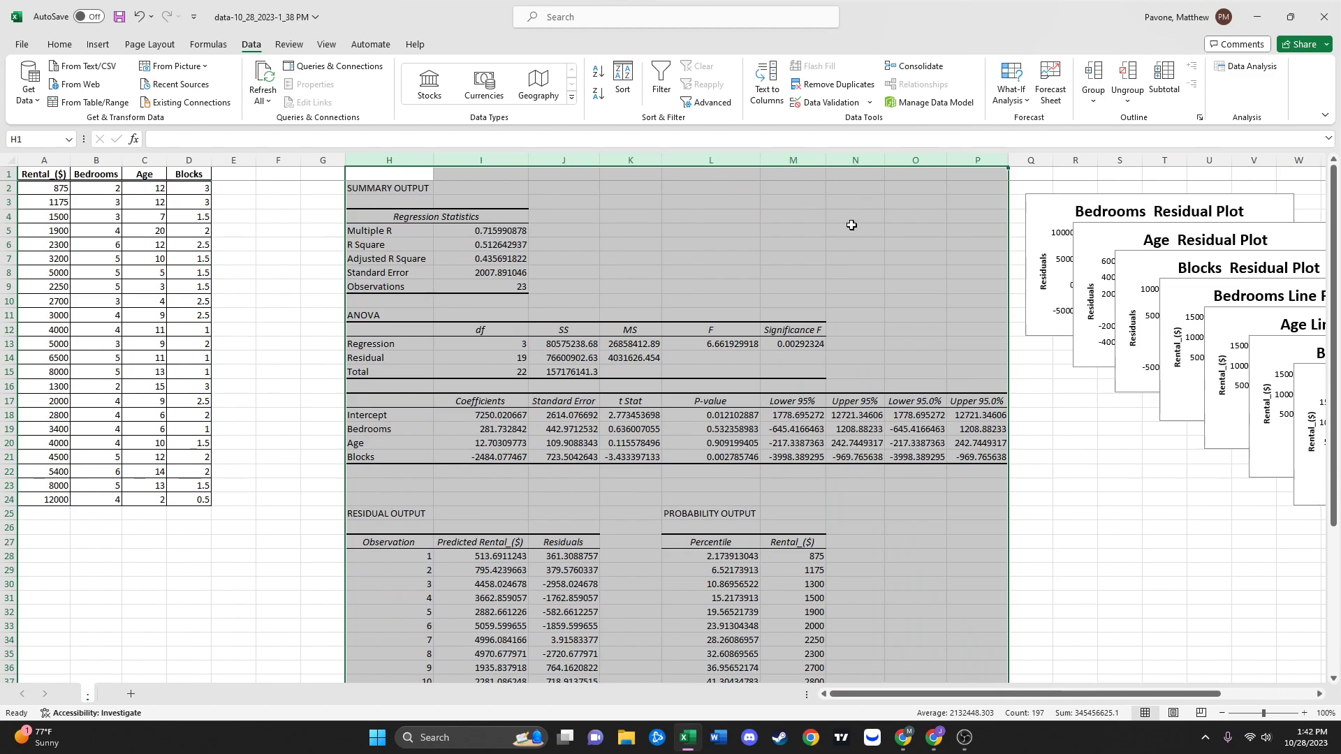
Undo the last column-width change and auto-fit columns H through P of the regression output again.
{"action": "left_click", "coordinate": [140, 19]}
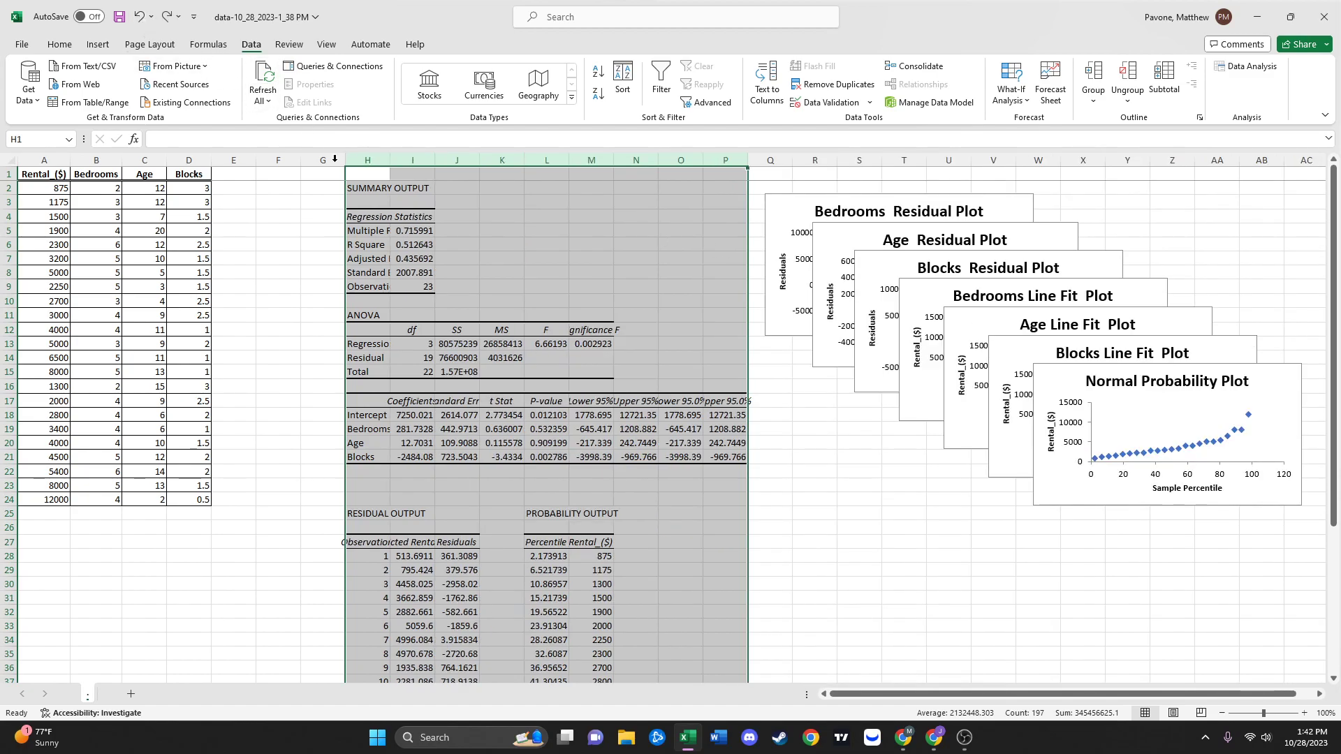
{"action": "left_click", "coordinate": [278, 344]}
{"action": "left_click_drag", "start_coordinate": [373, 166], "coordinate": [720, 159]}
{"action": "double_click", "coordinate": [704, 160]}
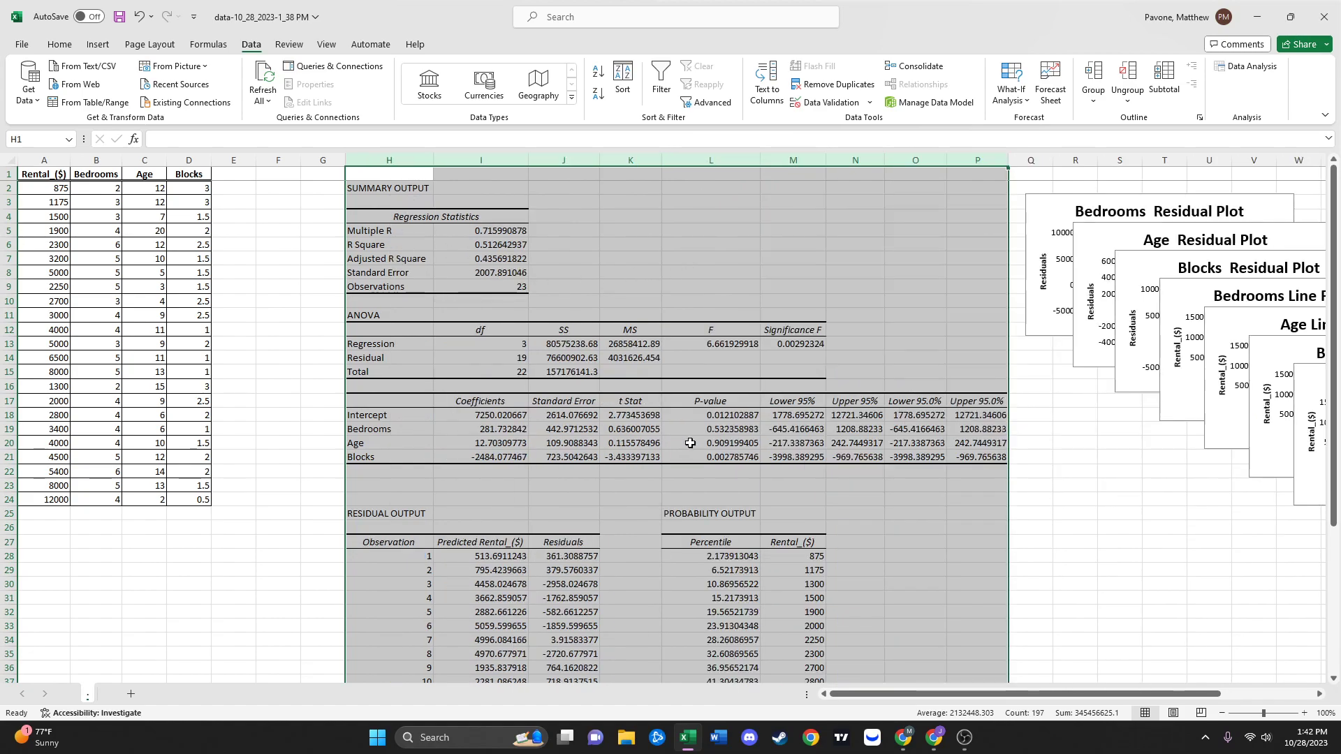
Move the Normal Probability Plot below the other charts and nudge the Blocks Line Fit and Blocks Residual plots apart.
{"action": "left_click", "coordinate": [1039, 495]}
{"action": "left_click_drag", "start_coordinate": [894, 695], "coordinate": [988, 671]}
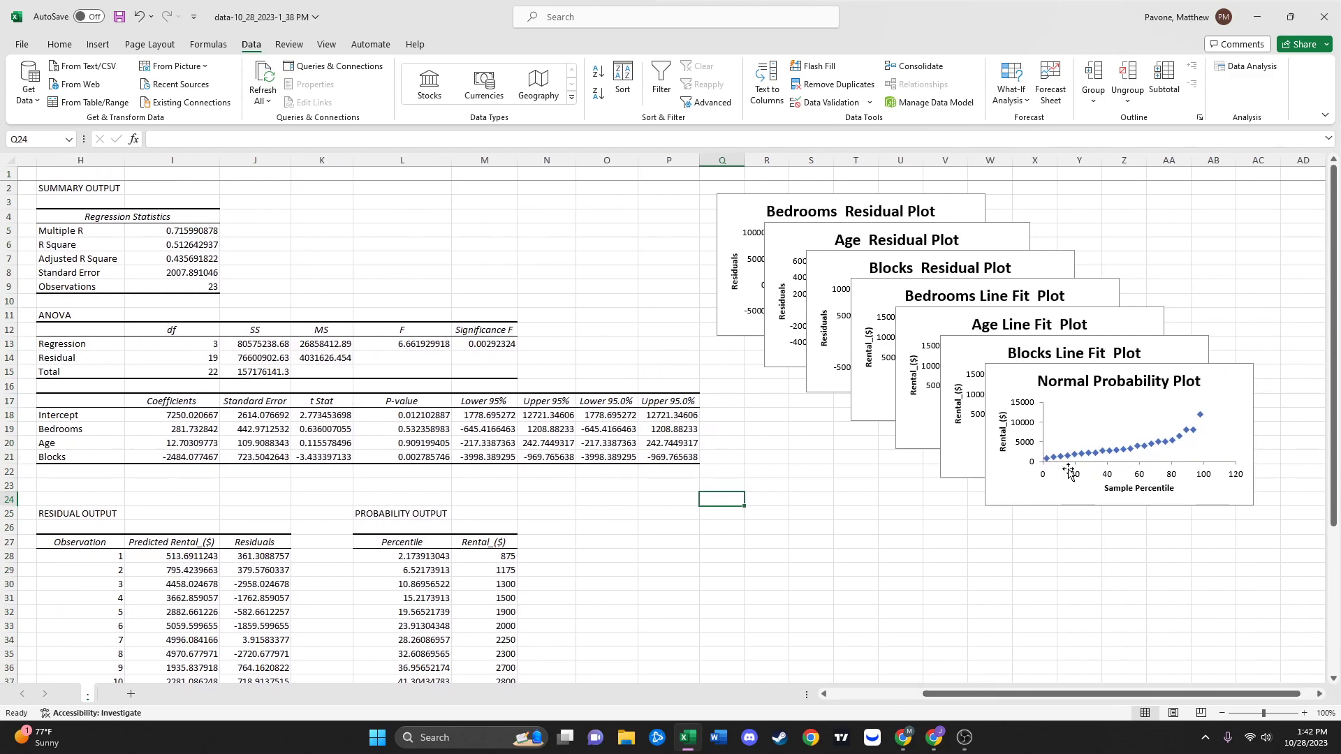
{"action": "left_click_drag", "start_coordinate": [1014, 394], "coordinate": [1051, 530]}
{"action": "left_click_drag", "start_coordinate": [977, 357], "coordinate": [995, 365]}
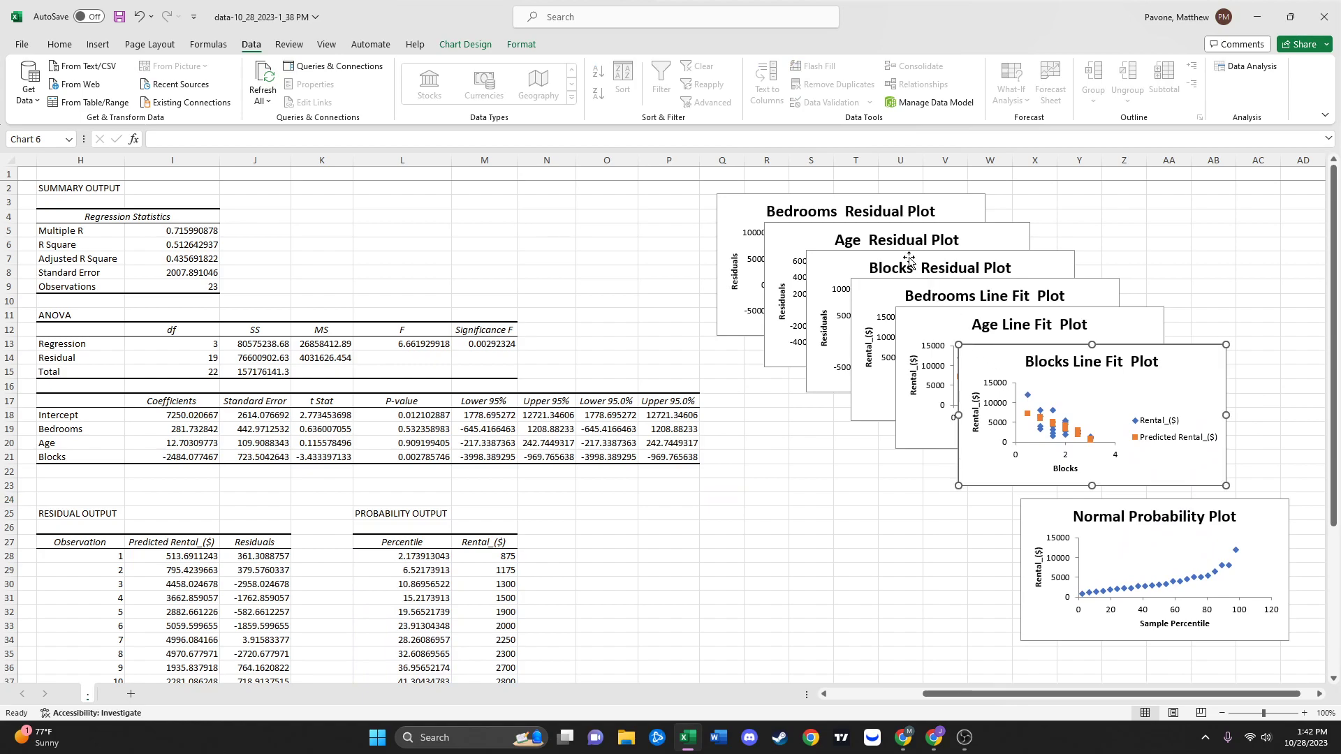
{"action": "mouse_move", "coordinate": [822, 266]}
{"action": "left_mouse_down"}
{"action": "mouse_move", "coordinate": [607, 309]}
{"action": "mouse_move", "coordinate": [510, 279]}
{"action": "mouse_move", "coordinate": [833, 271]}
{"action": "left_mouse_up"}
{"action": "scroll", "coordinate": [709, 661], "scroll_direction": "left", "scroll_amount": 5}
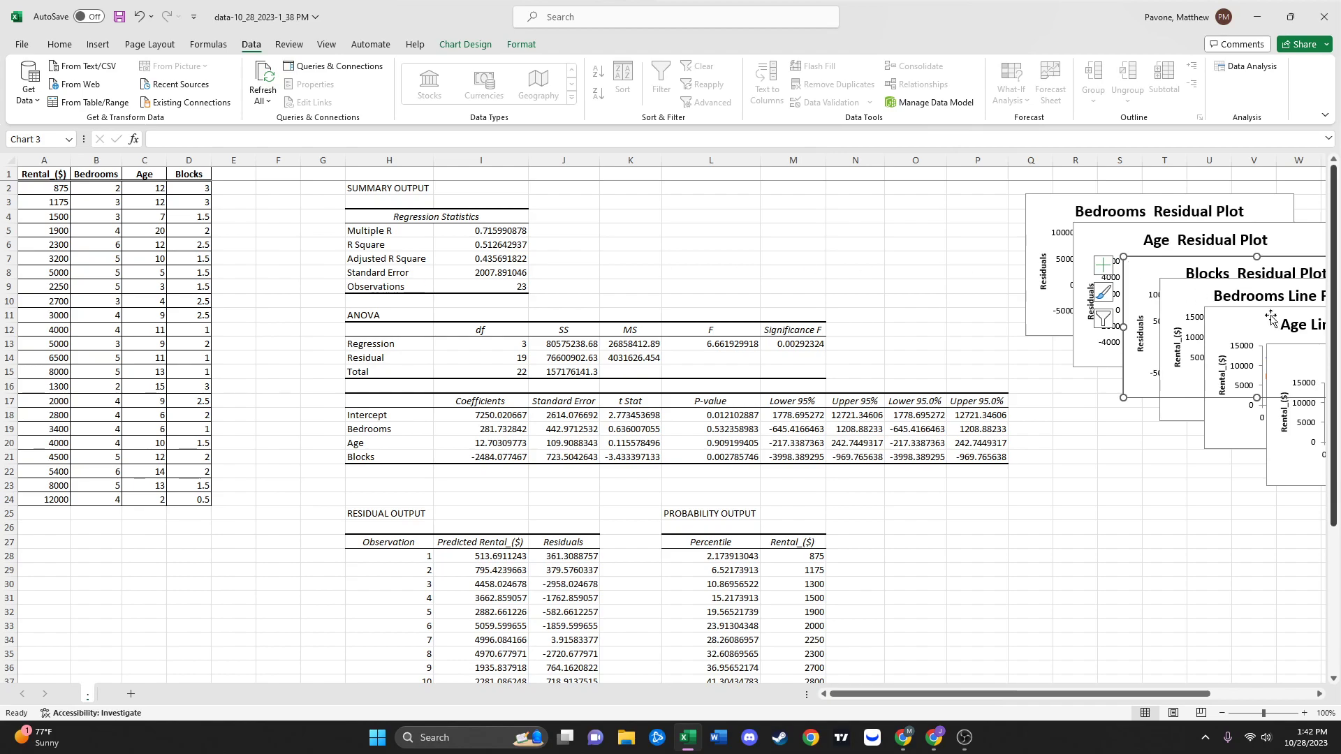
Spread out the overlapping Age and Bedrooms Line Fit plots and the Blocks, Age and Bedrooms Residual plots.
{"action": "left_click_drag", "start_coordinate": [869, 693], "coordinate": [987, 675]}
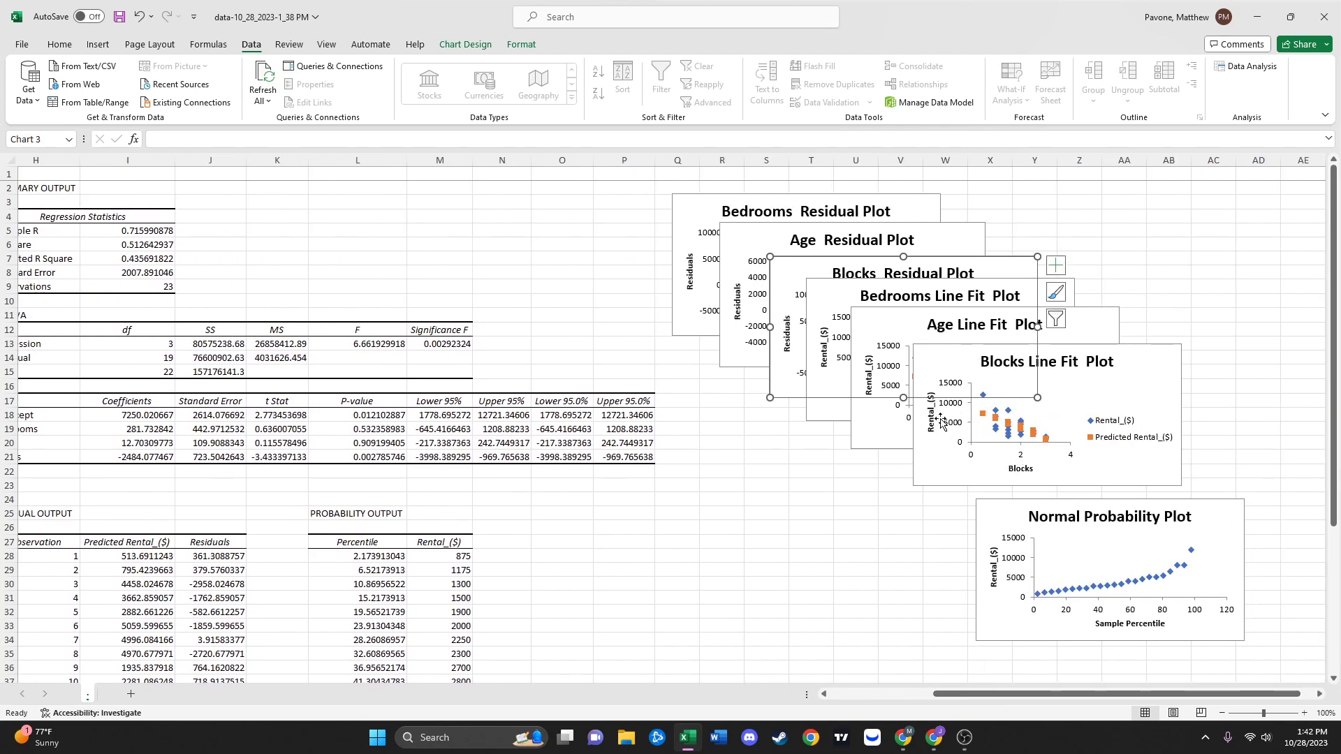
{"action": "left_click_drag", "start_coordinate": [862, 420], "coordinate": [898, 443]}
{"action": "left_click_drag", "start_coordinate": [835, 414], "coordinate": [862, 435]}
{"action": "left_click_drag", "start_coordinate": [781, 391], "coordinate": [826, 406]}
{"action": "left_click_drag", "start_coordinate": [772, 359], "coordinate": [815, 366]}
{"action": "left_click_drag", "start_coordinate": [721, 330], "coordinate": [755, 317]}
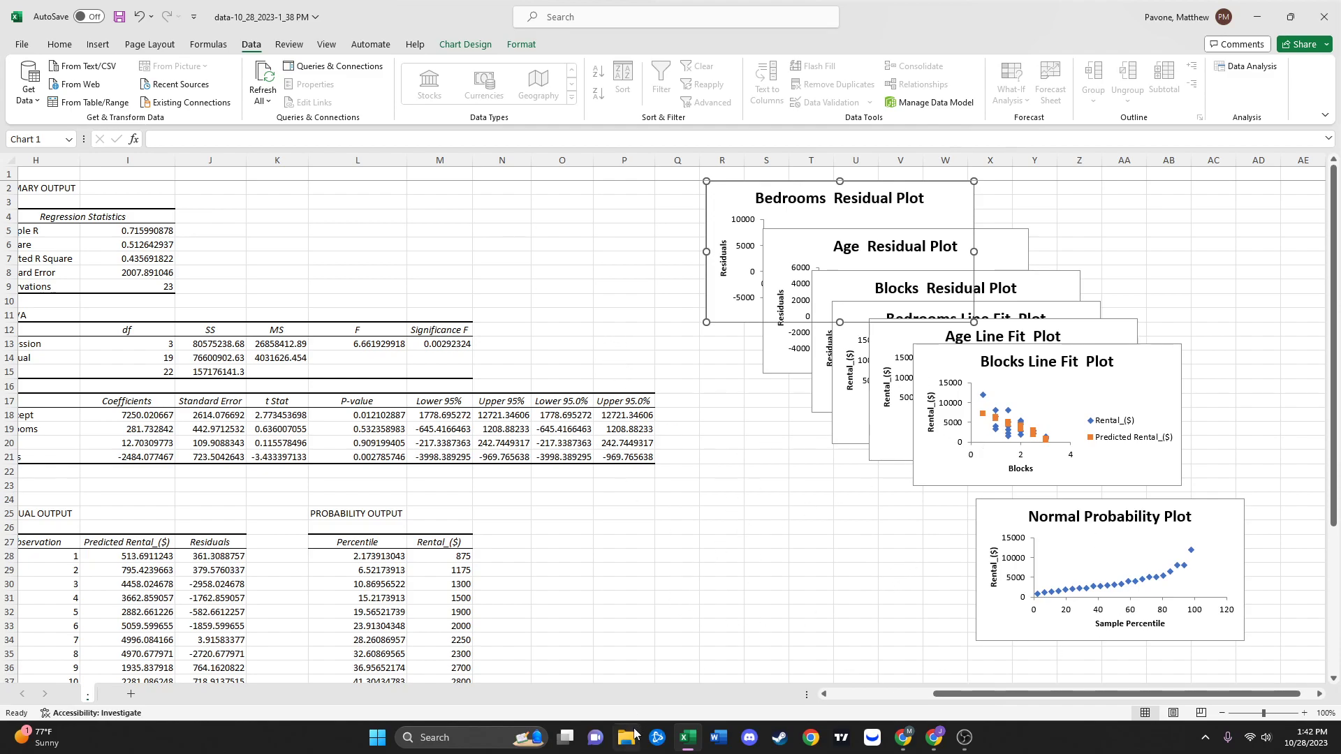
{"action": "left_click_drag", "start_coordinate": [936, 694], "coordinate": [826, 689]}
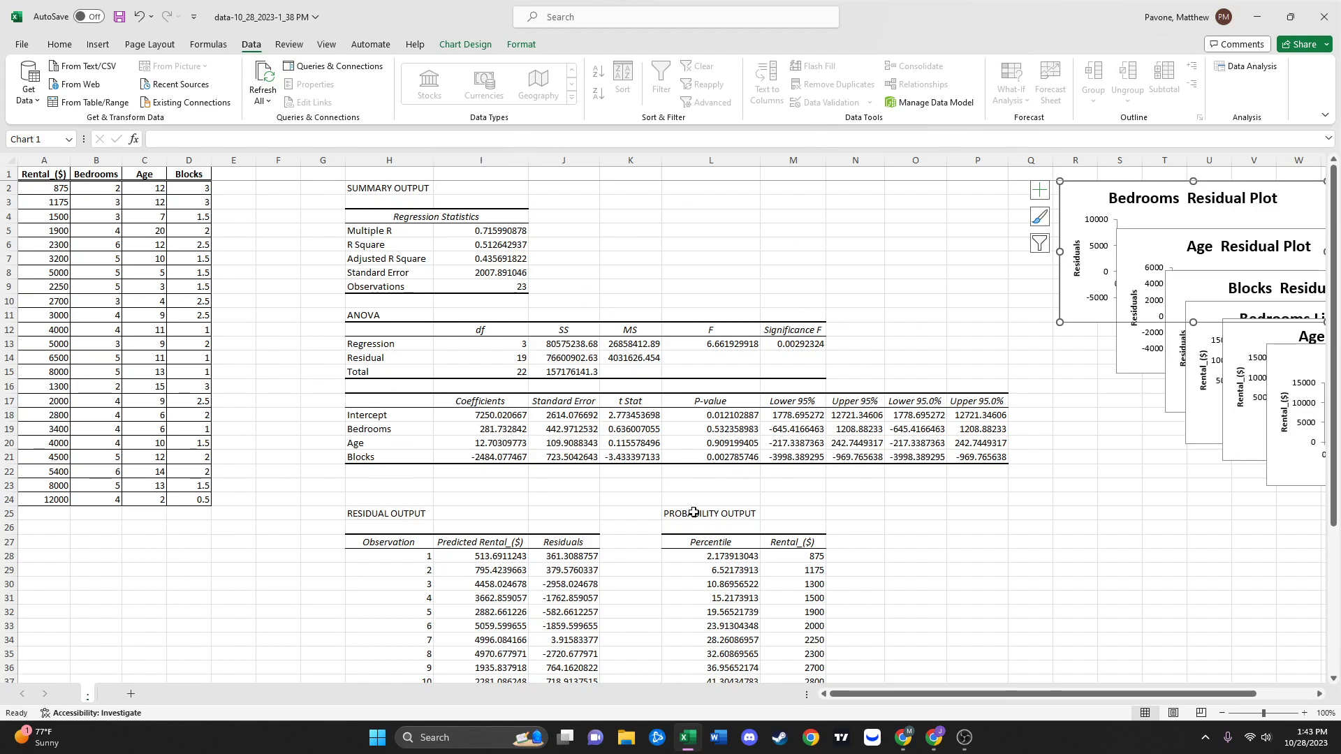
Start the Correlation tool from the data analysis tools.
{"action": "mouse_move", "coordinate": [995, 692]}
{"action": "left_mouse_down"}
{"action": "mouse_move", "coordinate": [1021, 690]}
{"action": "mouse_move", "coordinate": [993, 690]}
{"action": "left_mouse_up"}
{"action": "left_click", "coordinate": [1248, 69]}
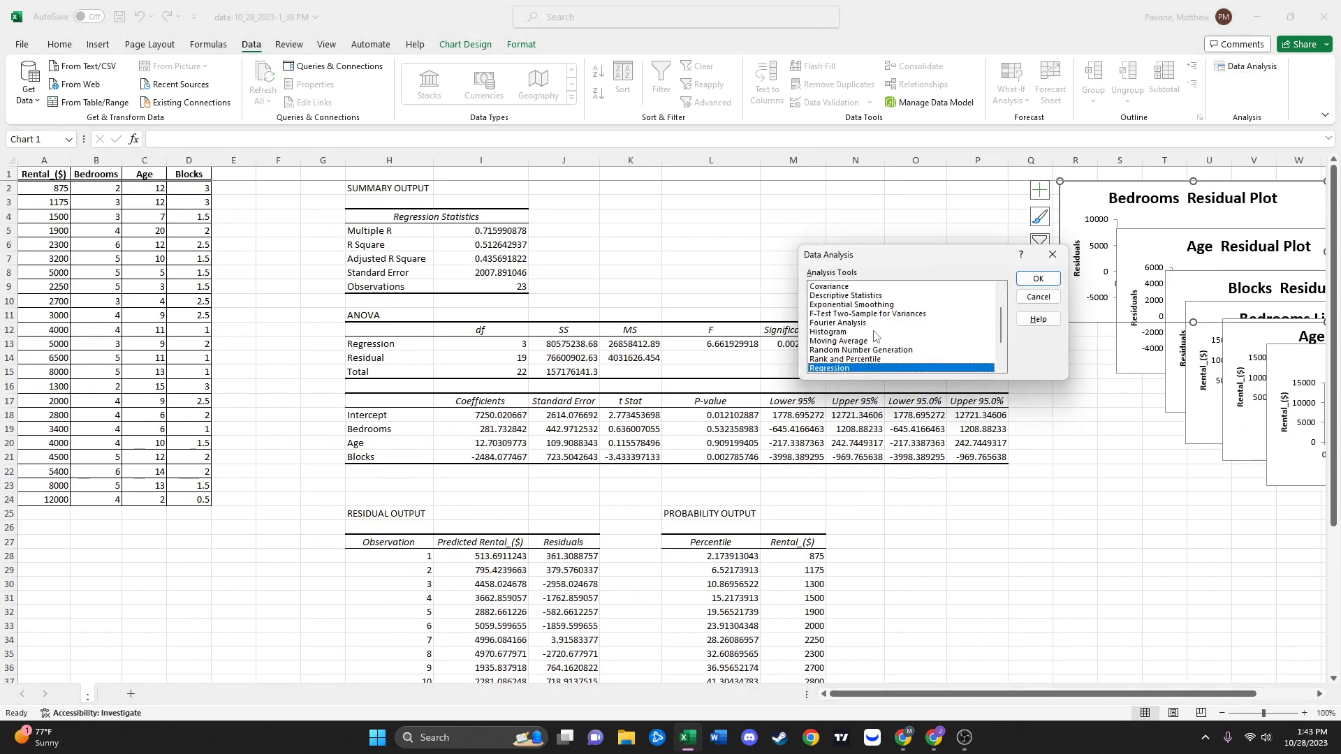
{"action": "scroll", "coordinate": [875, 334], "scroll_direction": "up", "scroll_amount": 2}
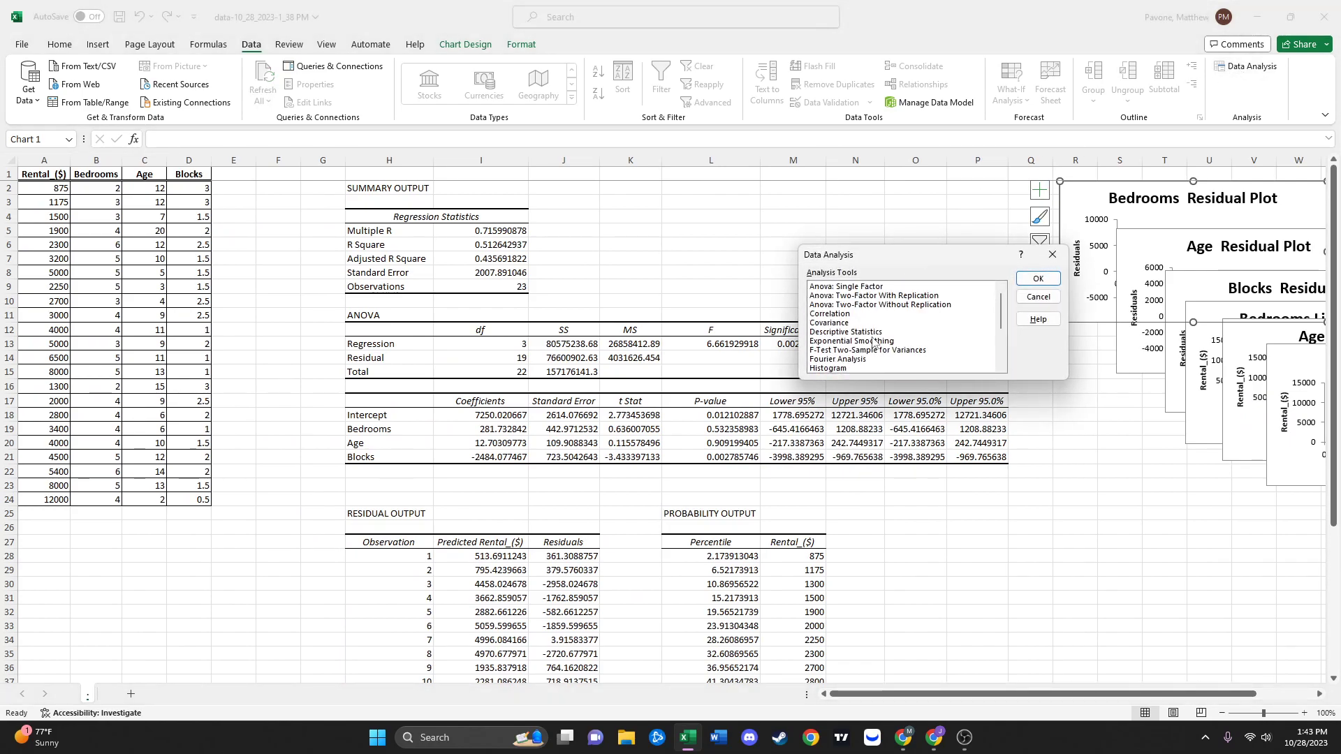
{"action": "left_click", "coordinate": [838, 315]}
{"action": "left_click", "coordinate": [1038, 278]}
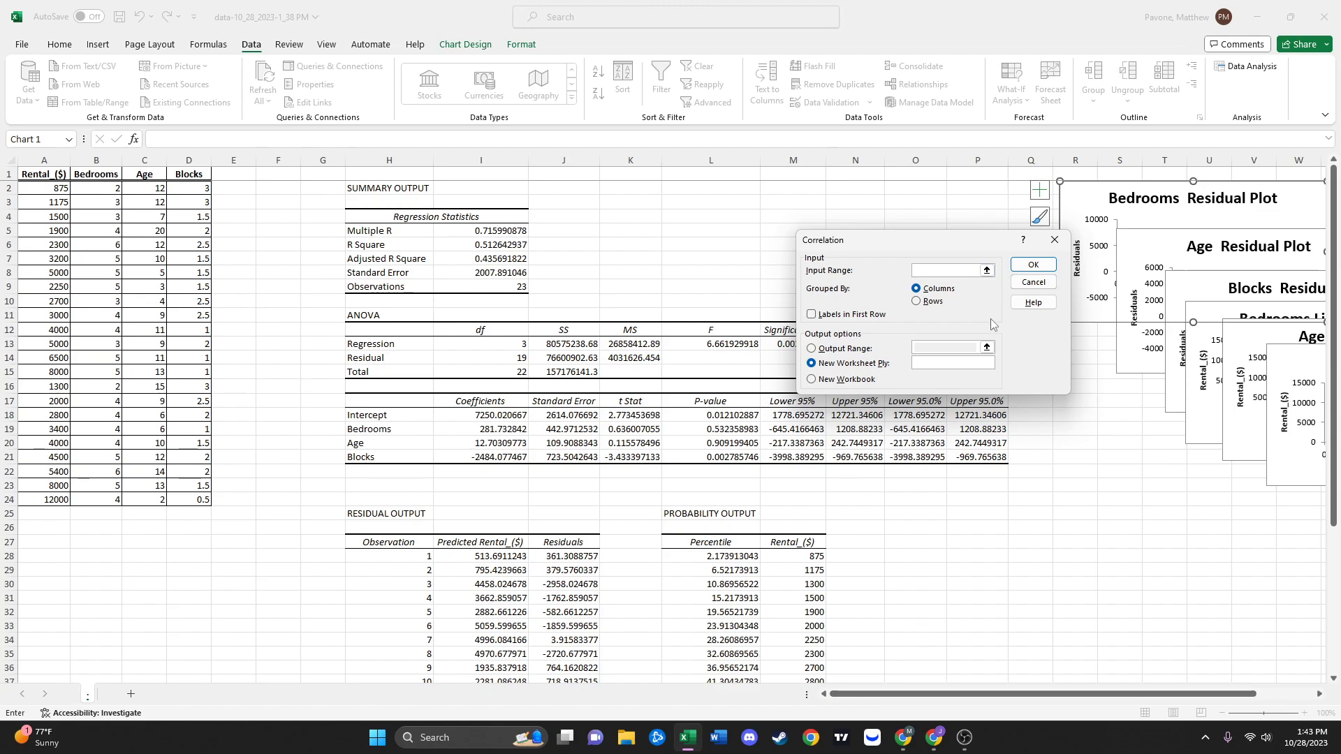
{"action": "left_click", "coordinate": [987, 271]}
{"action": "left_click_drag", "start_coordinate": [33, 176], "coordinate": [188, 174]}
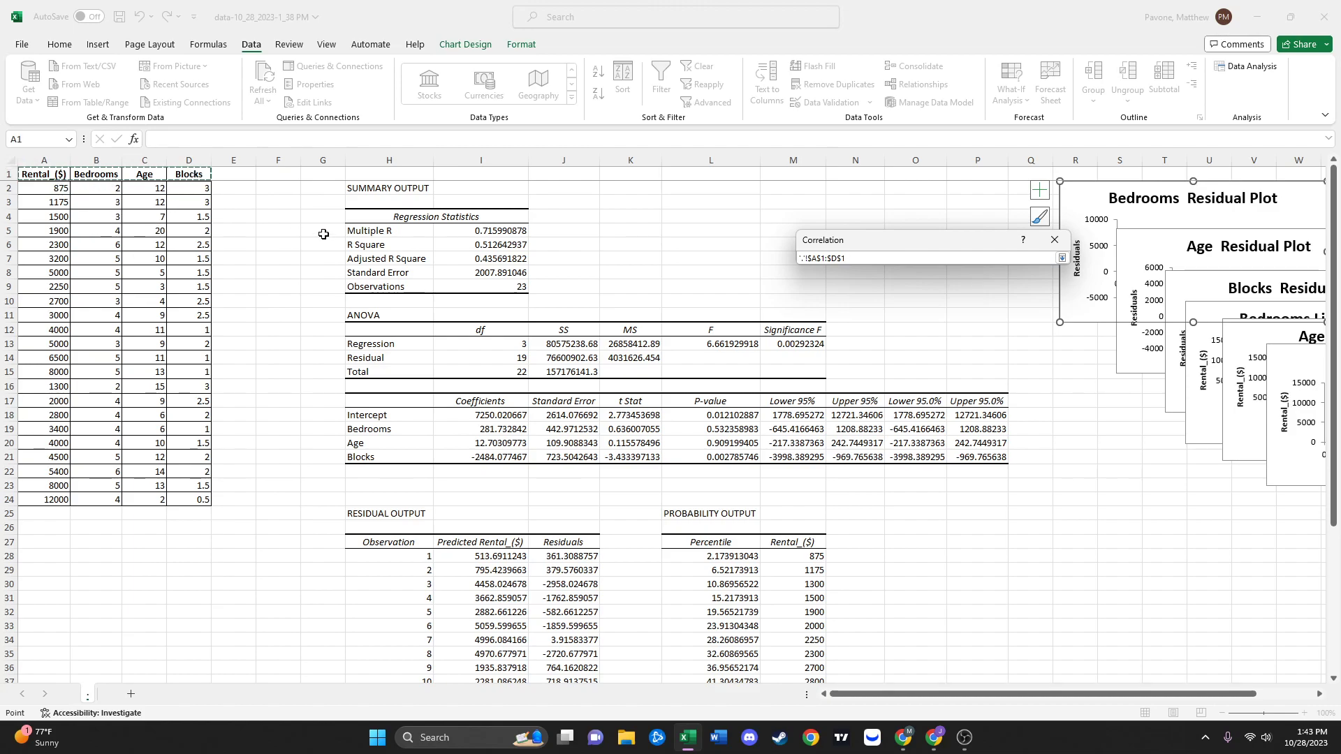
{"action": "left_click", "coordinate": [164, 174]}
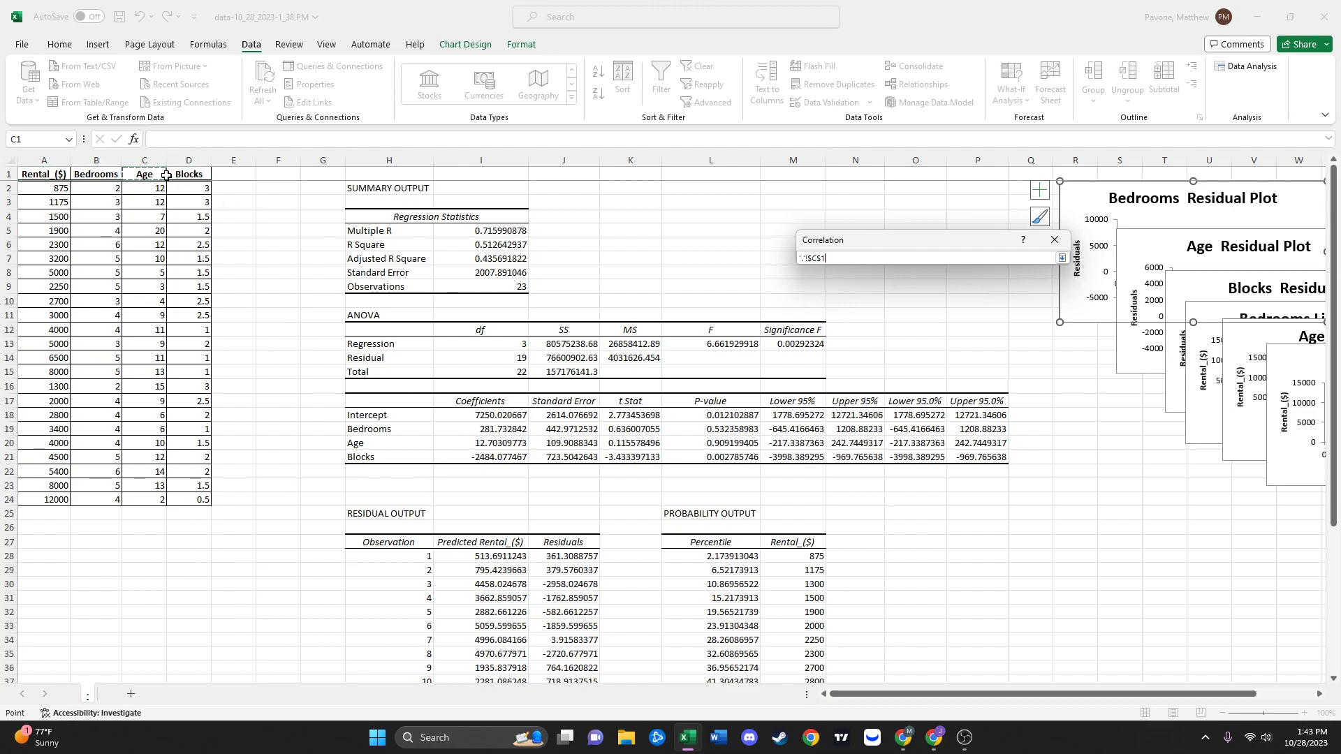
{"action": "left_click", "coordinate": [825, 257]}
{"action": "key", "text": "BackSpace"}
{"action": "key", "text": "BackSpace"}
{"action": "key", "text": "BackSpace"}
{"action": "left_click", "coordinate": [1062, 258]}
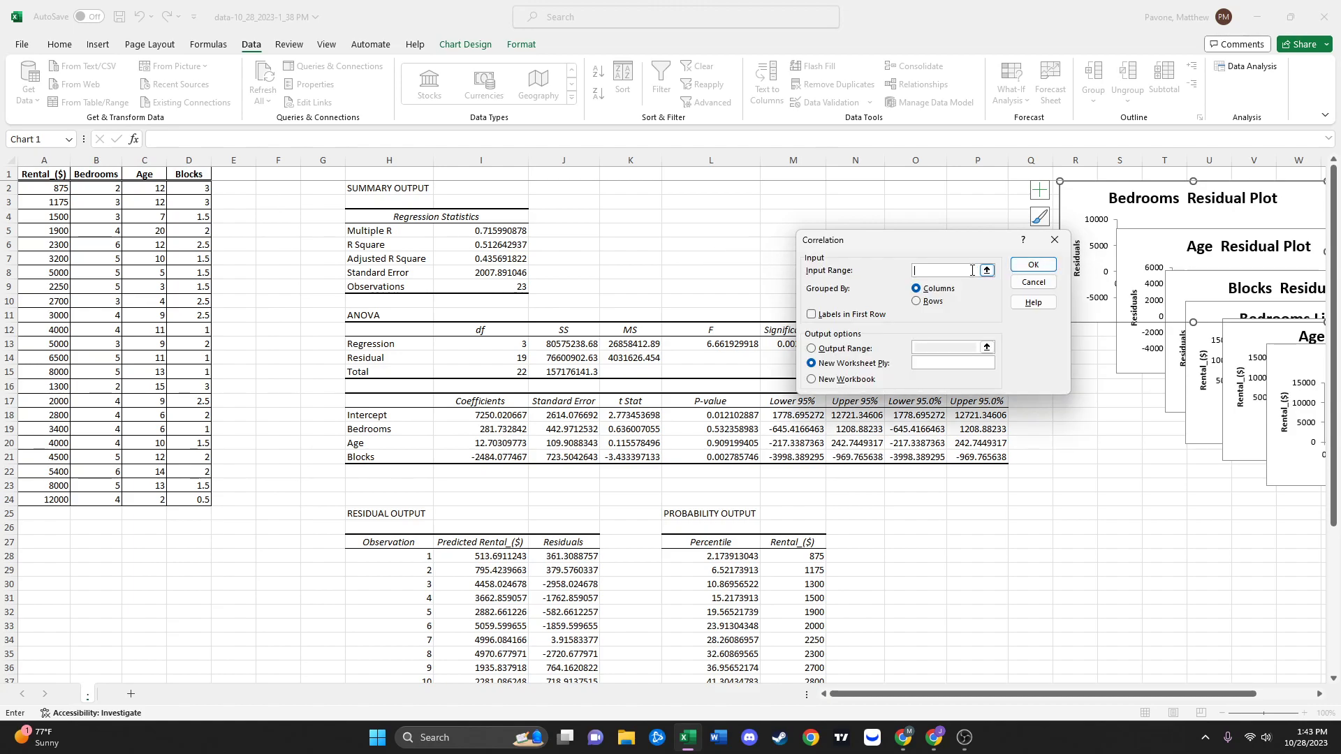
{"action": "left_click", "coordinate": [986, 271]}
{"action": "left_click_drag", "start_coordinate": [47, 179], "coordinate": [197, 180]}
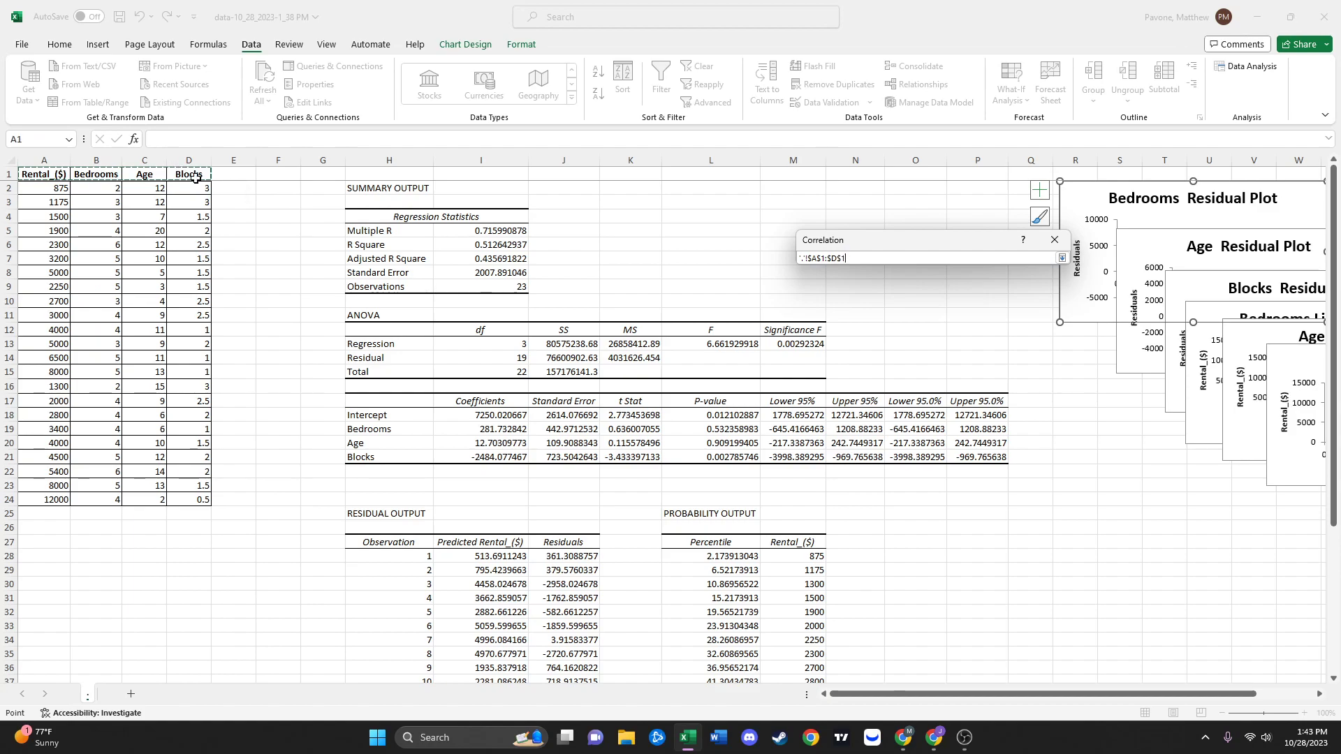
{"action": "left_click", "coordinate": [901, 257]}
{"action": "key", "text": "BackSpace"}
{"action": "key", "text": "BackSpace"}
{"action": "key", "text": "BackSpace"}
{"action": "key", "text": "BackSpace"}
{"action": "key", "text": "BackSpace"}
{"action": "key", "text": "BackSpace"}
{"action": "key", "text": "BackSpace"}
{"action": "key", "text": "BackSpace"}
{"action": "key", "text": "BackSpace"}
{"action": "key", "text": "BackSpace"}
{"action": "key", "text": "BackSpace"}
{"action": "key", "text": "BackSpace"}
{"action": "key", "text": "BackSpace"}
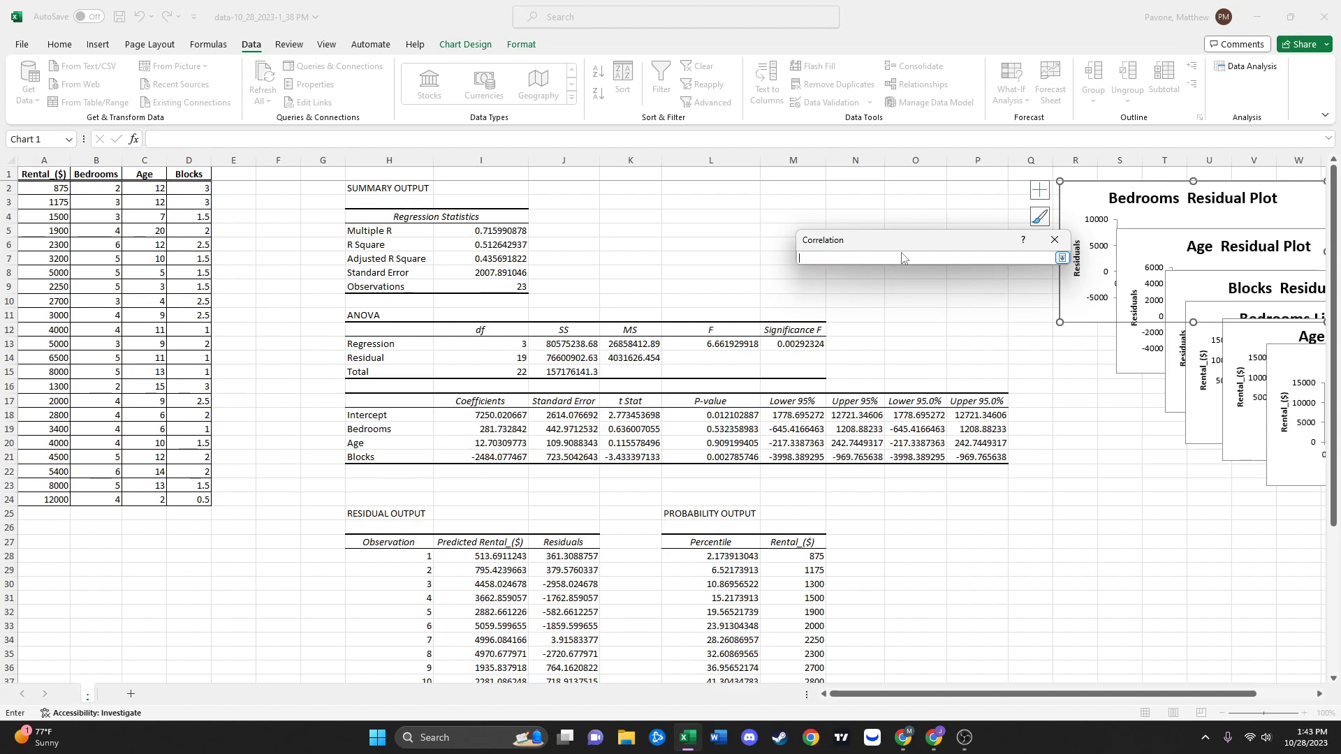
{"action": "left_click", "coordinate": [1062, 258]}
Set the correlation input range to all four data columns, $A$1:$D$24, and turn on Labels in First Row.
{"action": "left_click", "coordinate": [986, 271]}
{"action": "mouse_move", "coordinate": [44, 178]}
{"action": "left_mouse_down"}
{"action": "mouse_move", "coordinate": [199, 216]}
{"action": "mouse_move", "coordinate": [183, 491]}
{"action": "left_mouse_up"}
{"action": "key", "text": "Return"}
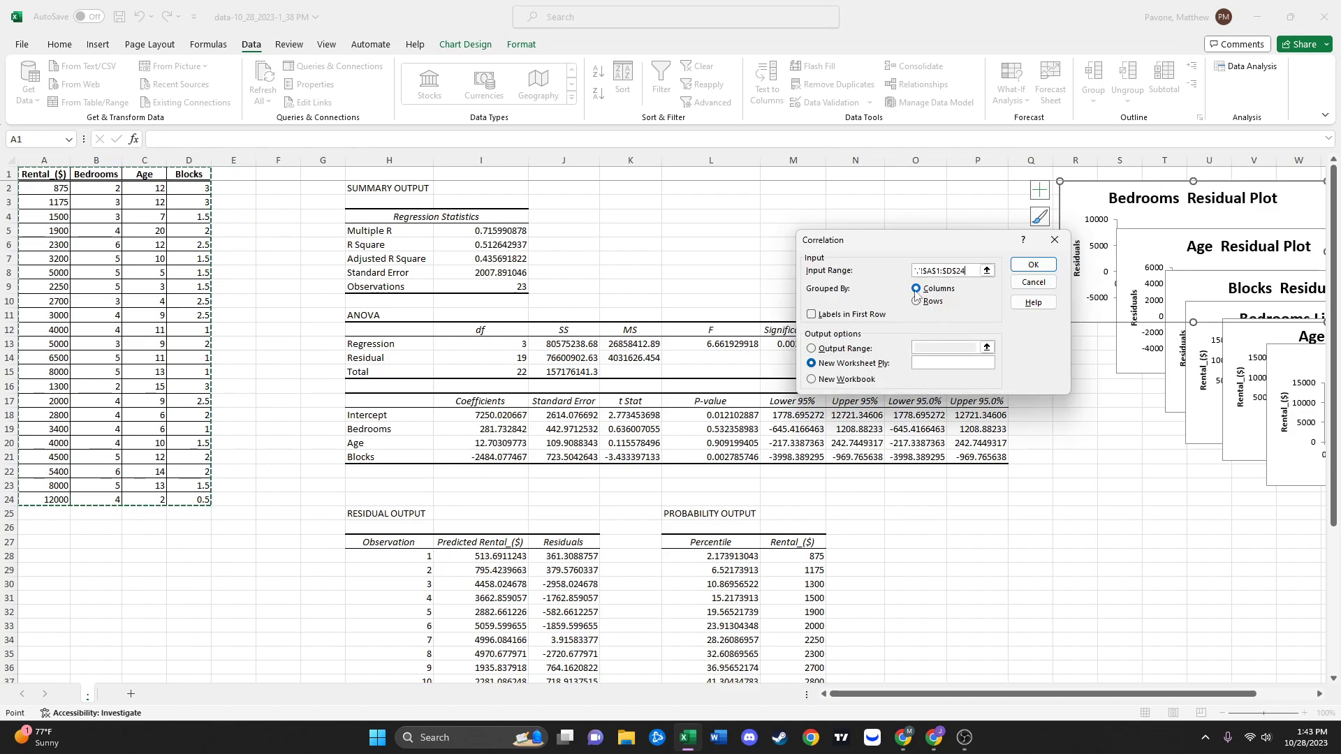
{"action": "left_click", "coordinate": [821, 318]}
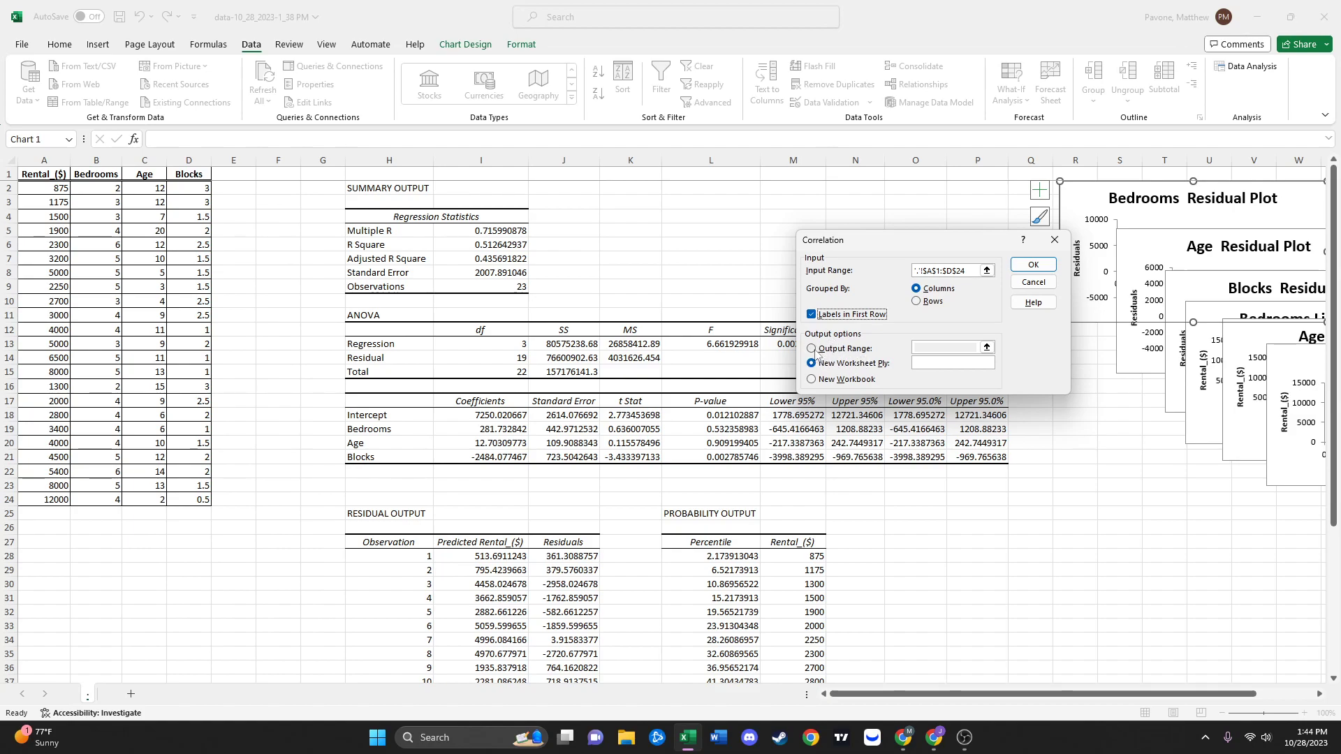
Send the correlation output to a new worksheet named Correlation and run the analysis.
{"action": "left_click", "coordinate": [935, 365]}
{"action": "type", "text": "Correlation"}
{"action": "left_click", "coordinate": [1033, 266]}
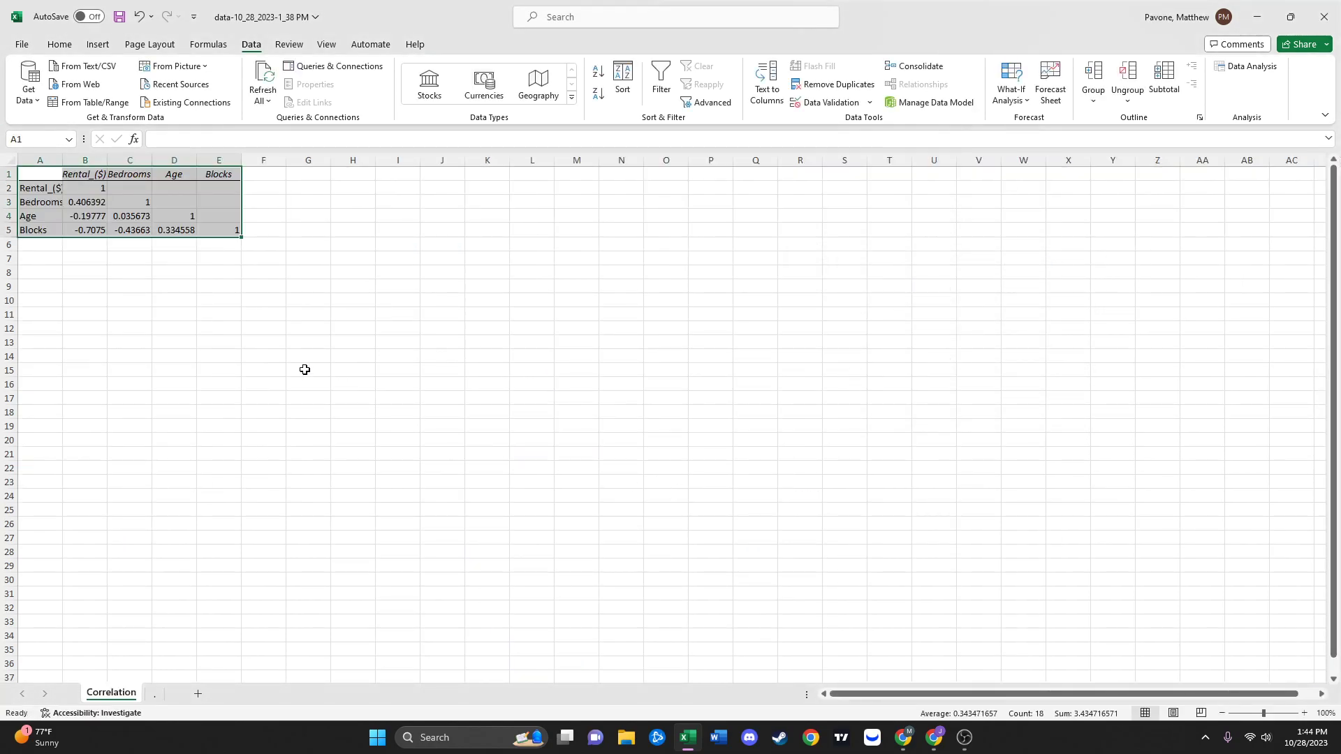
Examine the layout of the correlation matrix, its variable headings and the diagonal where each variable meets itself.
{"action": "left_click", "coordinate": [204, 300]}
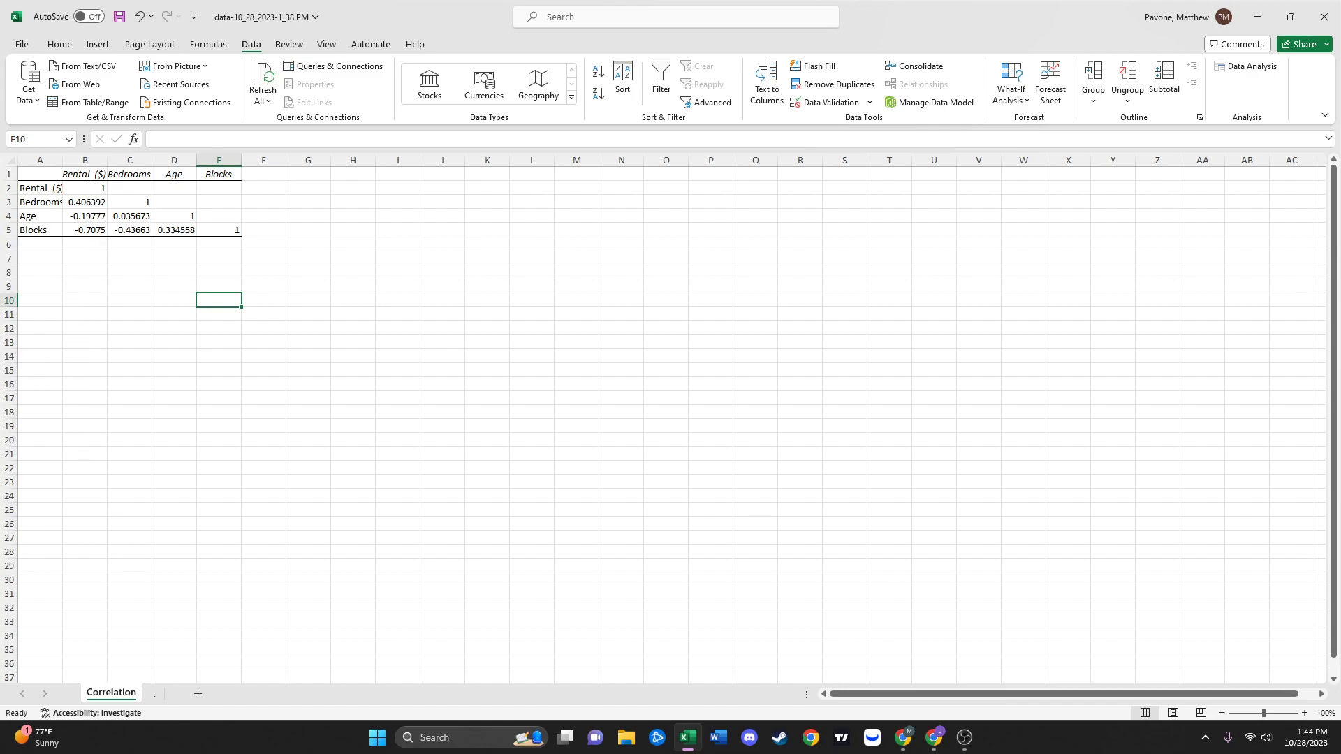
{"action": "left_click", "coordinate": [1304, 713]}
{"action": "left_click", "coordinate": [1304, 713]}
{"action": "left_click", "coordinate": [1304, 713]}
{"action": "left_click", "coordinate": [1304, 713]}
{"action": "left_click", "coordinate": [1304, 713]}
{"action": "left_click", "coordinate": [1304, 713]}
{"action": "left_click", "coordinate": [1304, 713]}
{"action": "left_click", "coordinate": [1304, 713]}
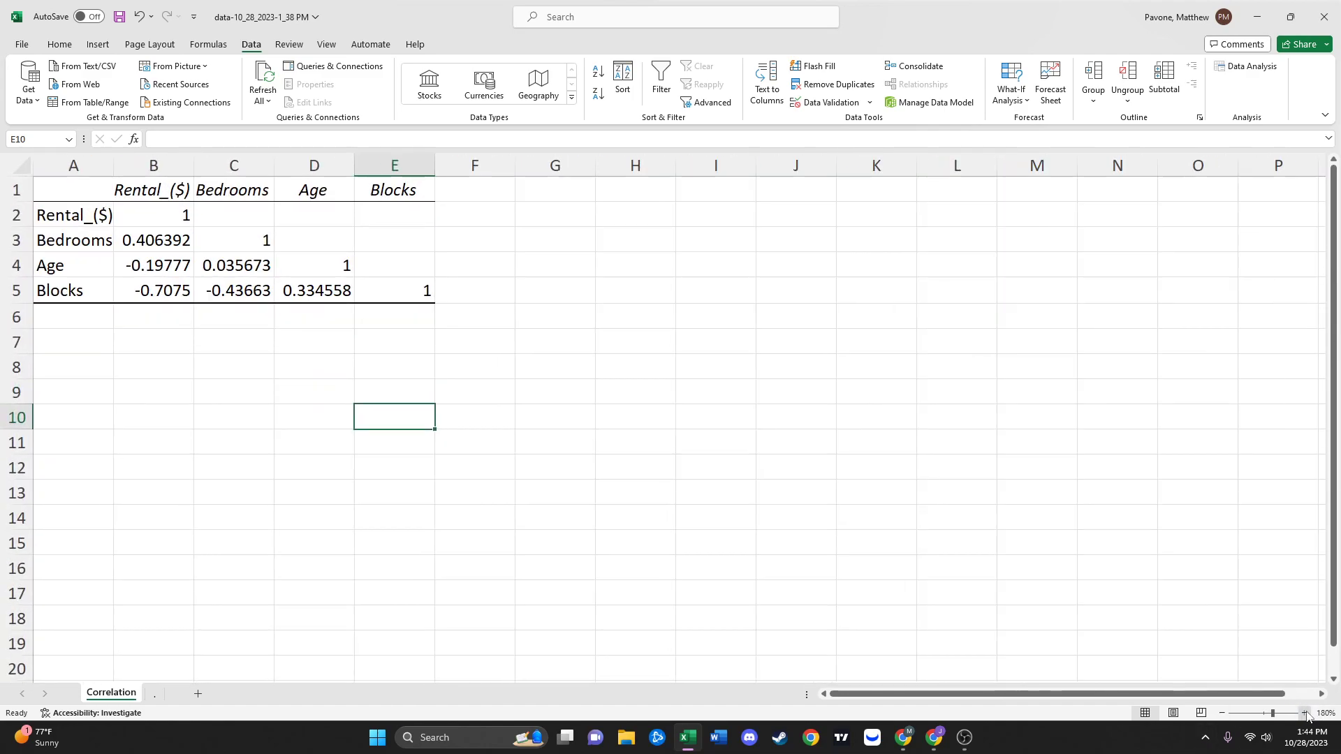
{"action": "left_click", "coordinate": [163, 213]}
{"action": "left_click", "coordinate": [216, 243]}
{"action": "left_click", "coordinate": [306, 263]}
{"action": "left_click", "coordinate": [224, 193]}
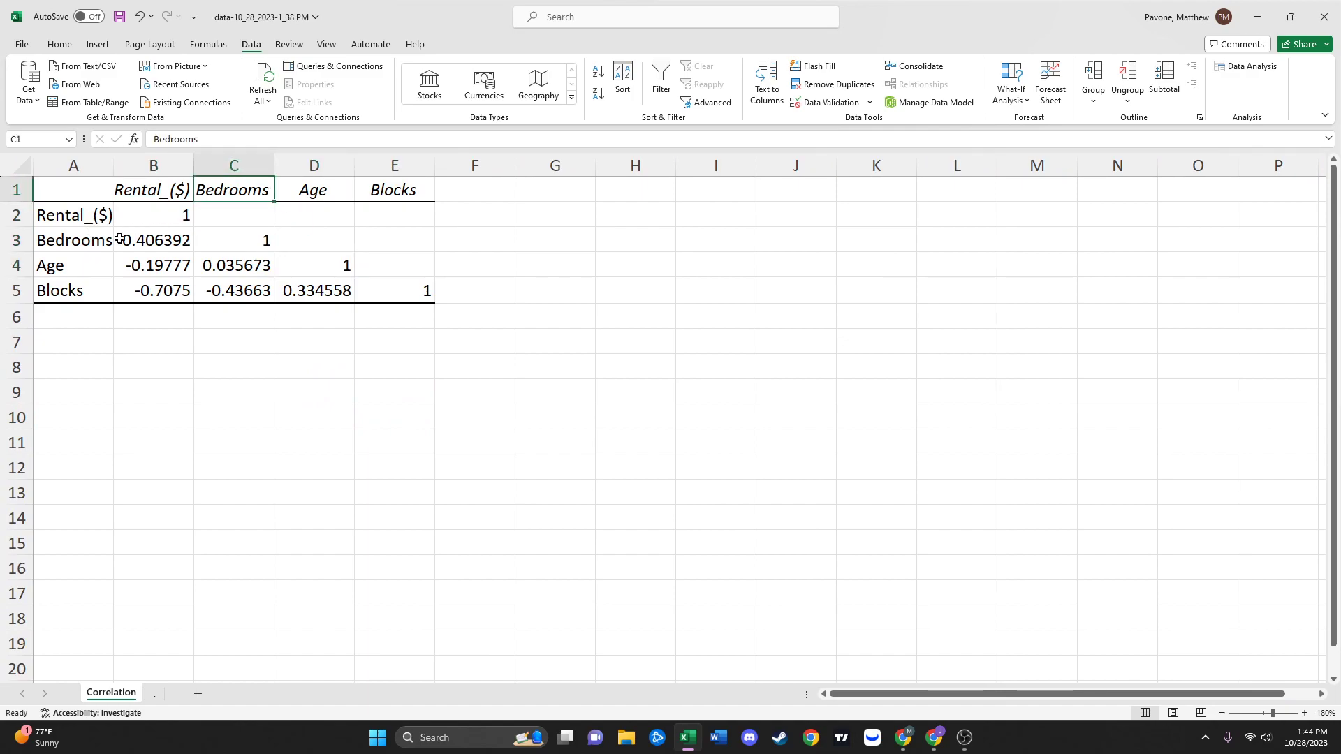
{"action": "left_click", "coordinate": [100, 222]}
{"action": "left_click", "coordinate": [170, 229]}
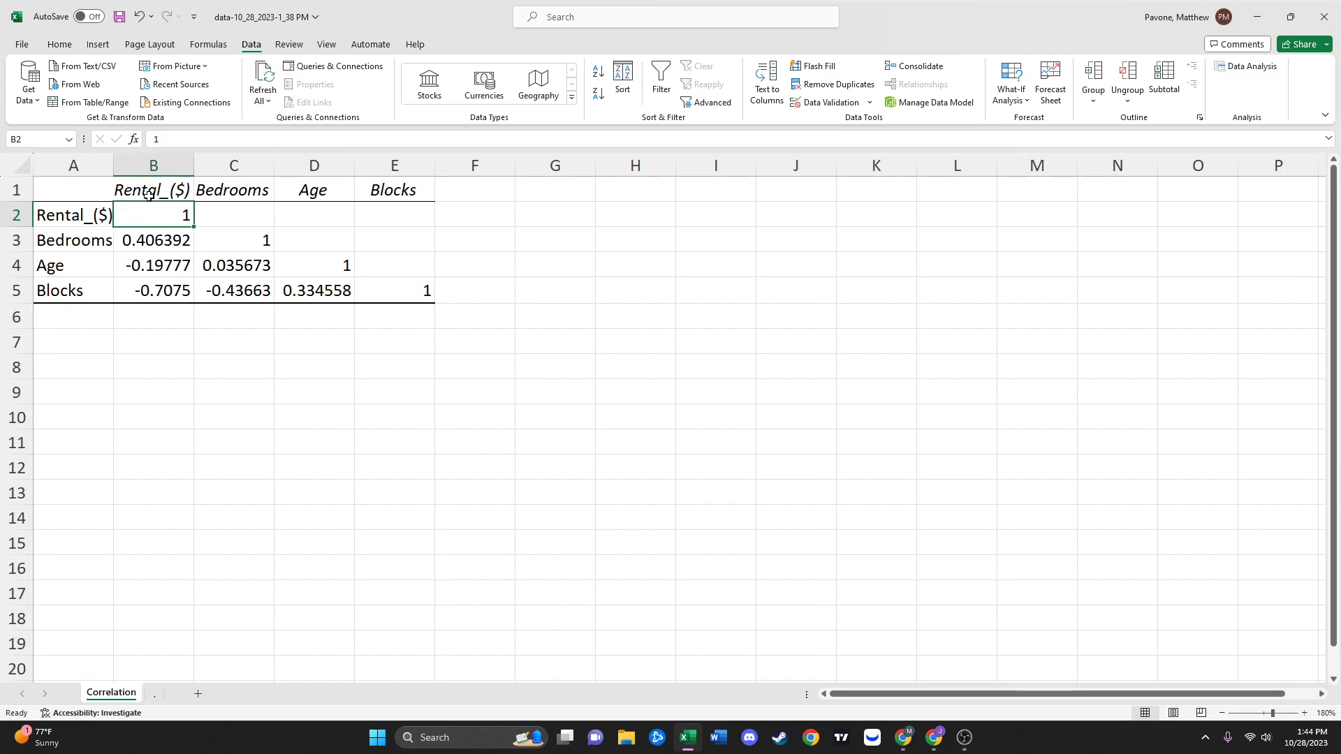
Review the correlations of Bedrooms, Age and Blocks with the rental rate in the correlation matrix.
{"action": "left_click", "coordinate": [145, 242]}
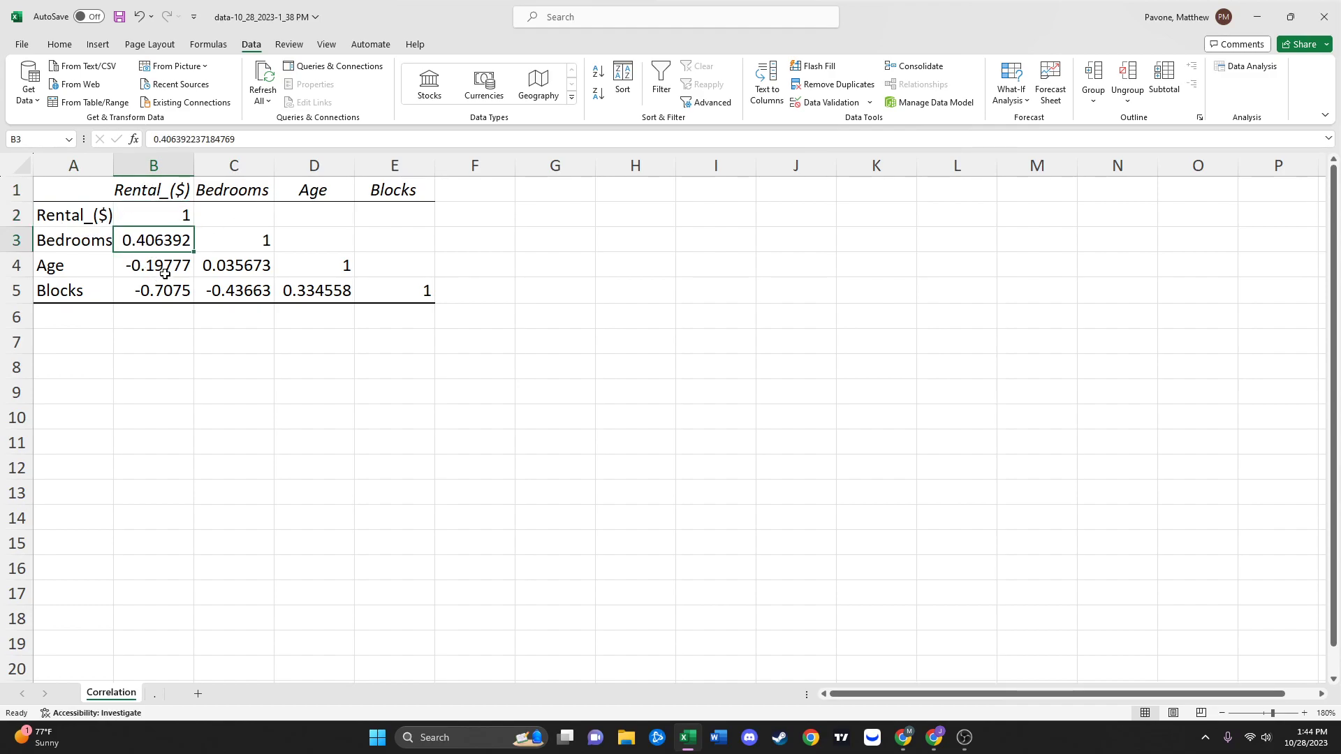
{"action": "left_click", "coordinate": [71, 266]}
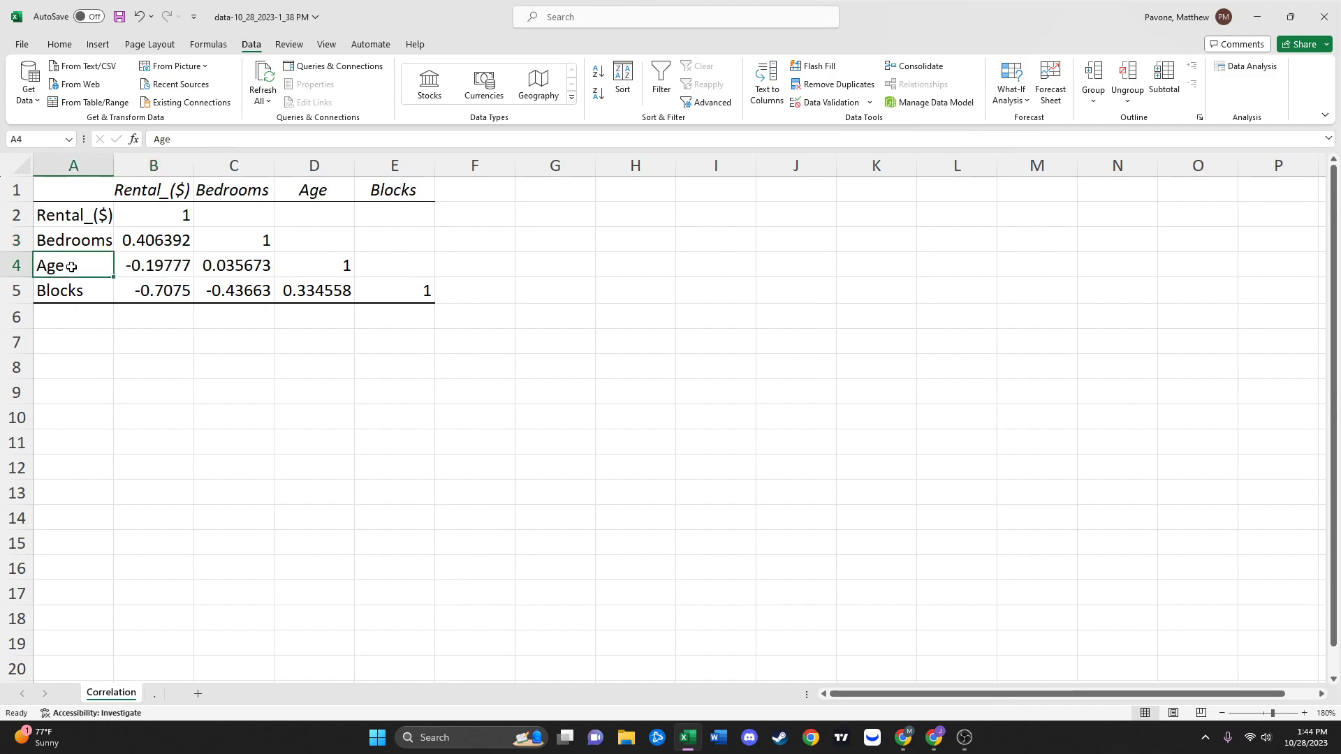
{"action": "left_click", "coordinate": [136, 239]}
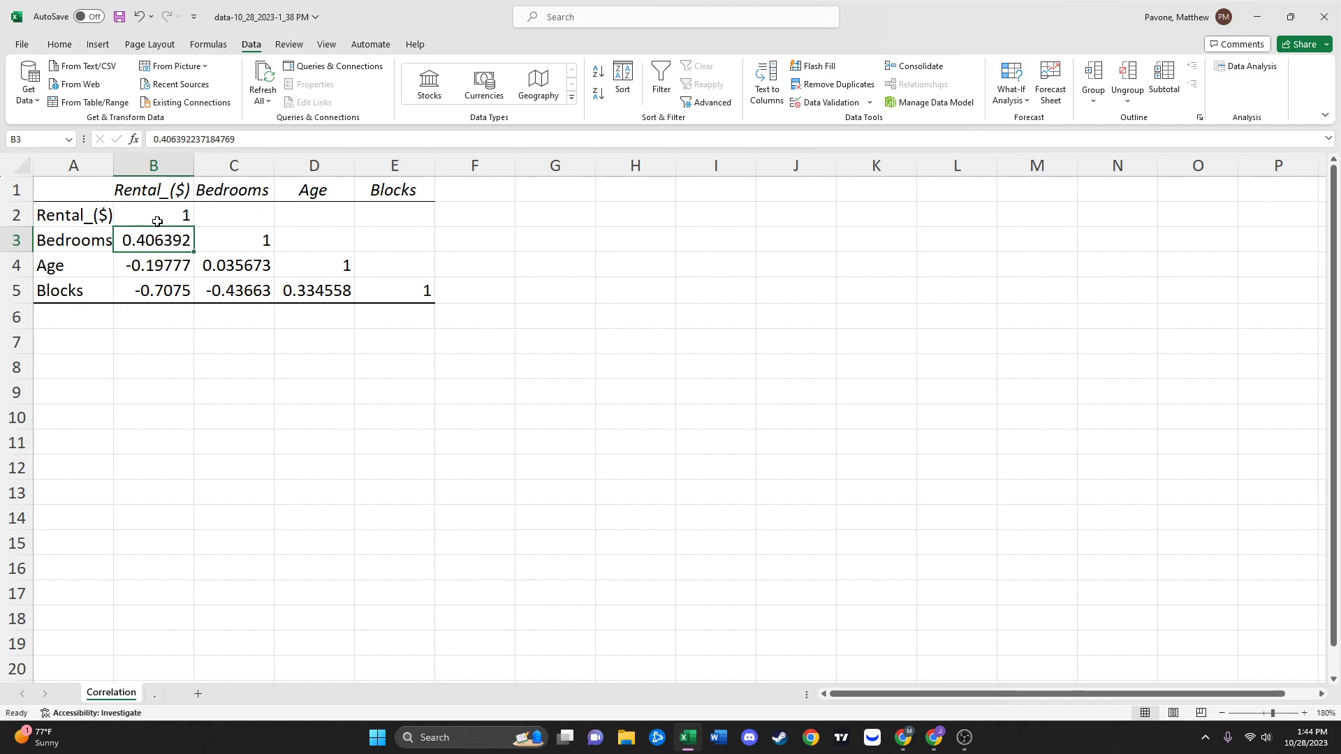
{"action": "left_click", "coordinate": [119, 269]}
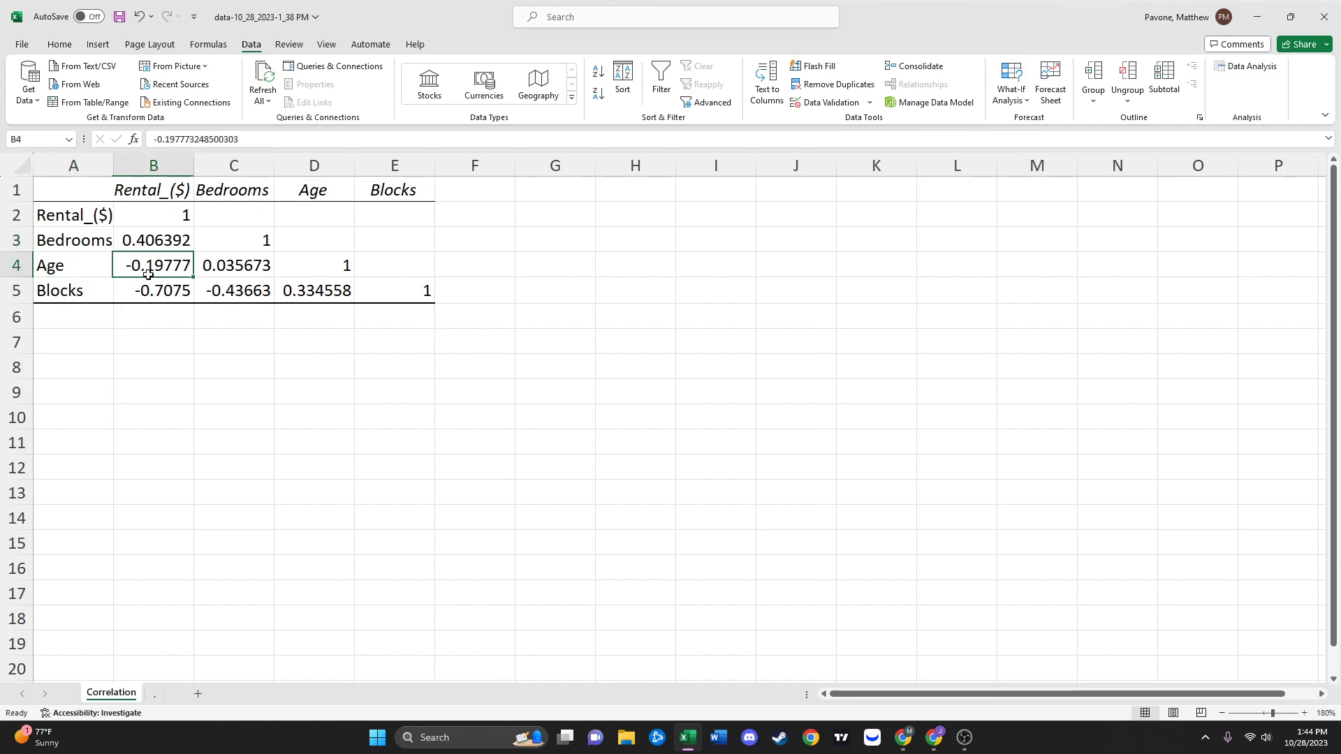
{"action": "left_click", "coordinate": [83, 288]}
{"action": "left_click", "coordinate": [147, 292]}
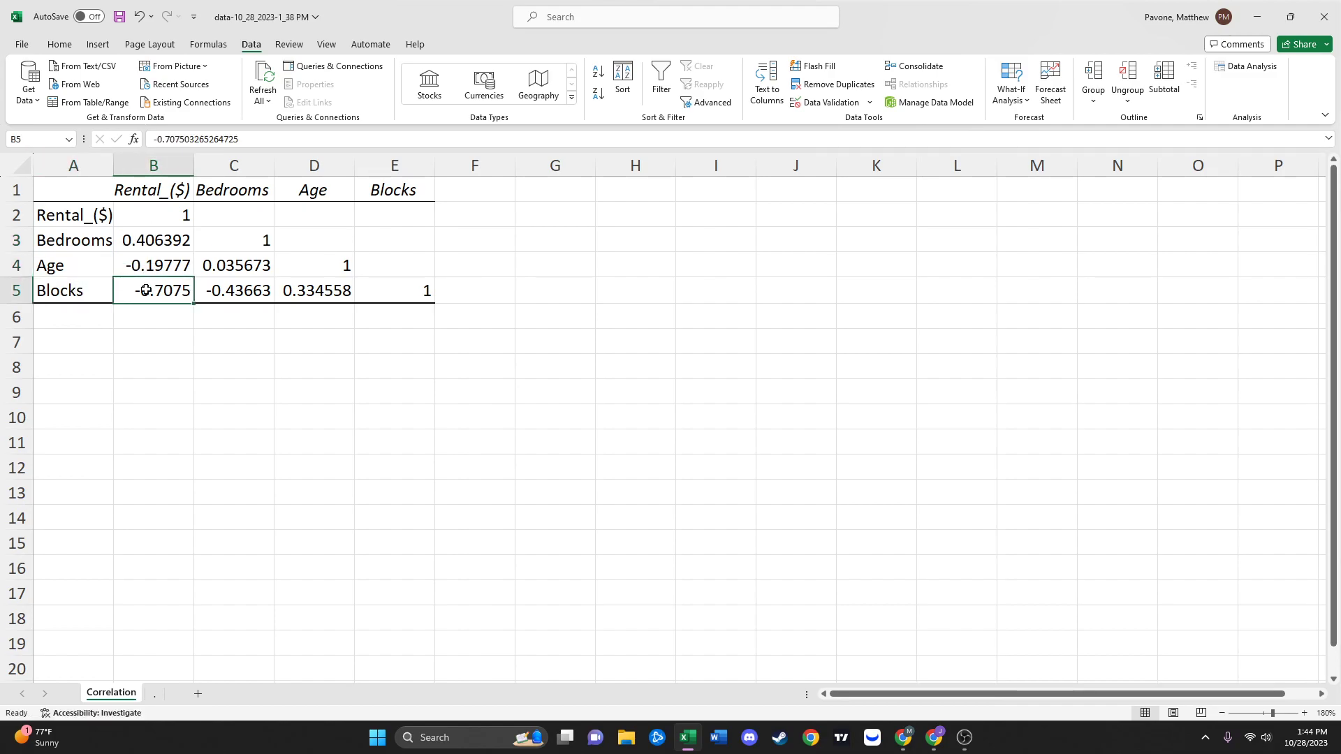
{"action": "left_click", "coordinate": [78, 273]}
{"action": "left_click", "coordinate": [70, 291]}
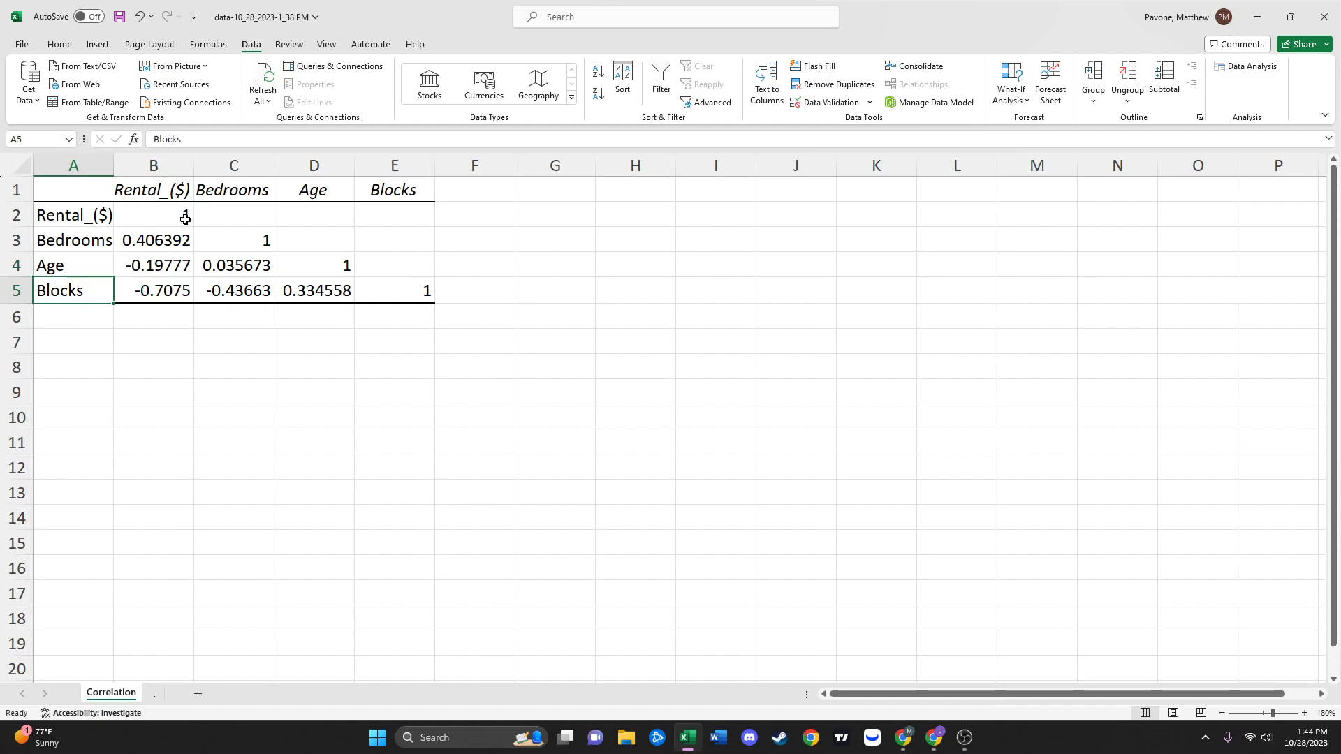
{"action": "left_click", "coordinate": [313, 190]}
{"action": "left_click", "coordinate": [159, 274]}
{"action": "left_click", "coordinate": [481, 293]}
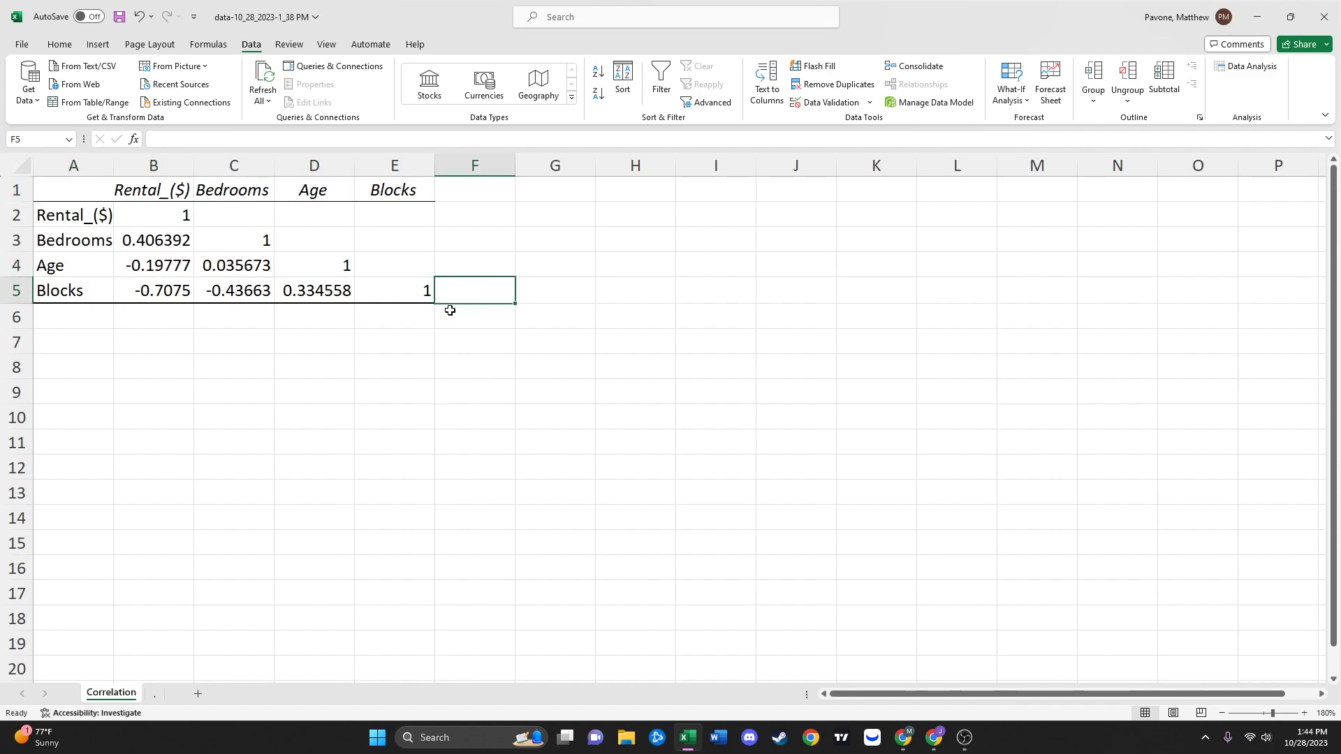
Return to the regression worksheet and check the R Square, Significance F and F values in the summary output.
{"action": "left_click", "coordinate": [141, 695]}
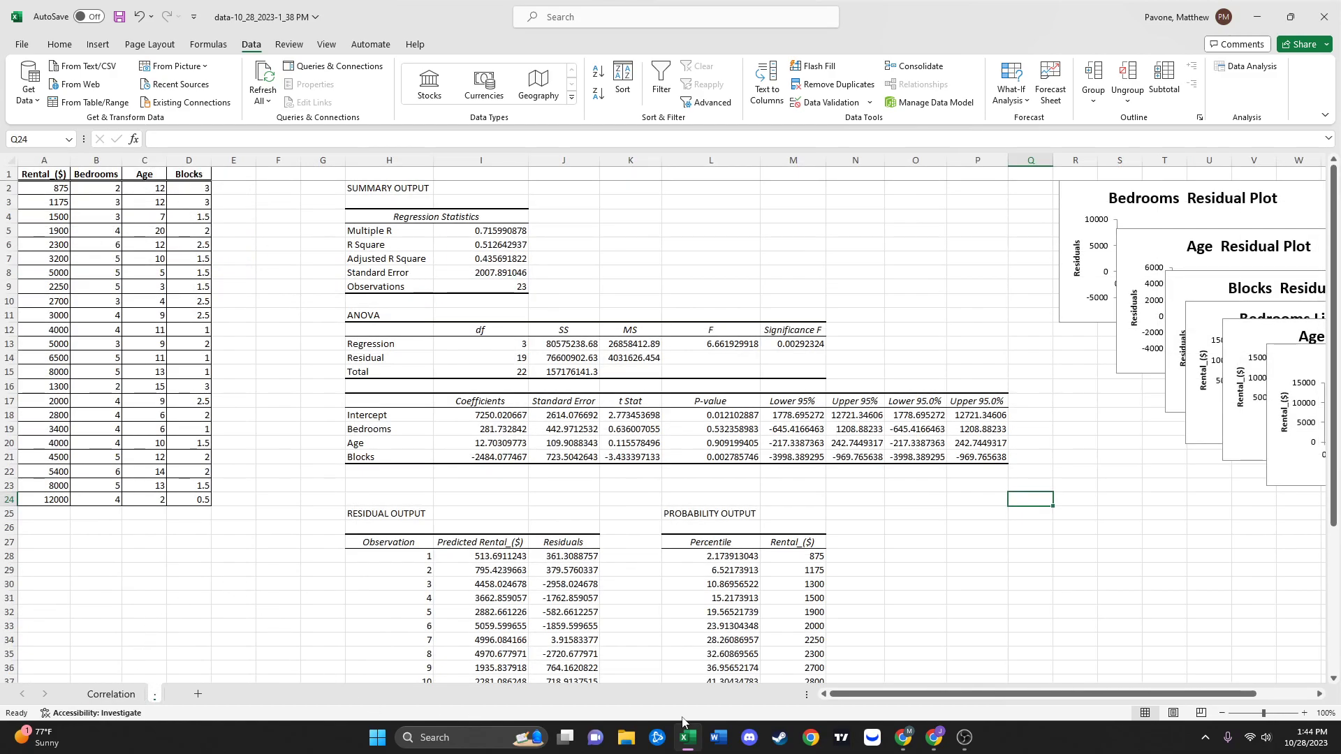
{"action": "scroll", "coordinate": [814, 493], "scroll_direction": "down", "scroll_amount": 1}
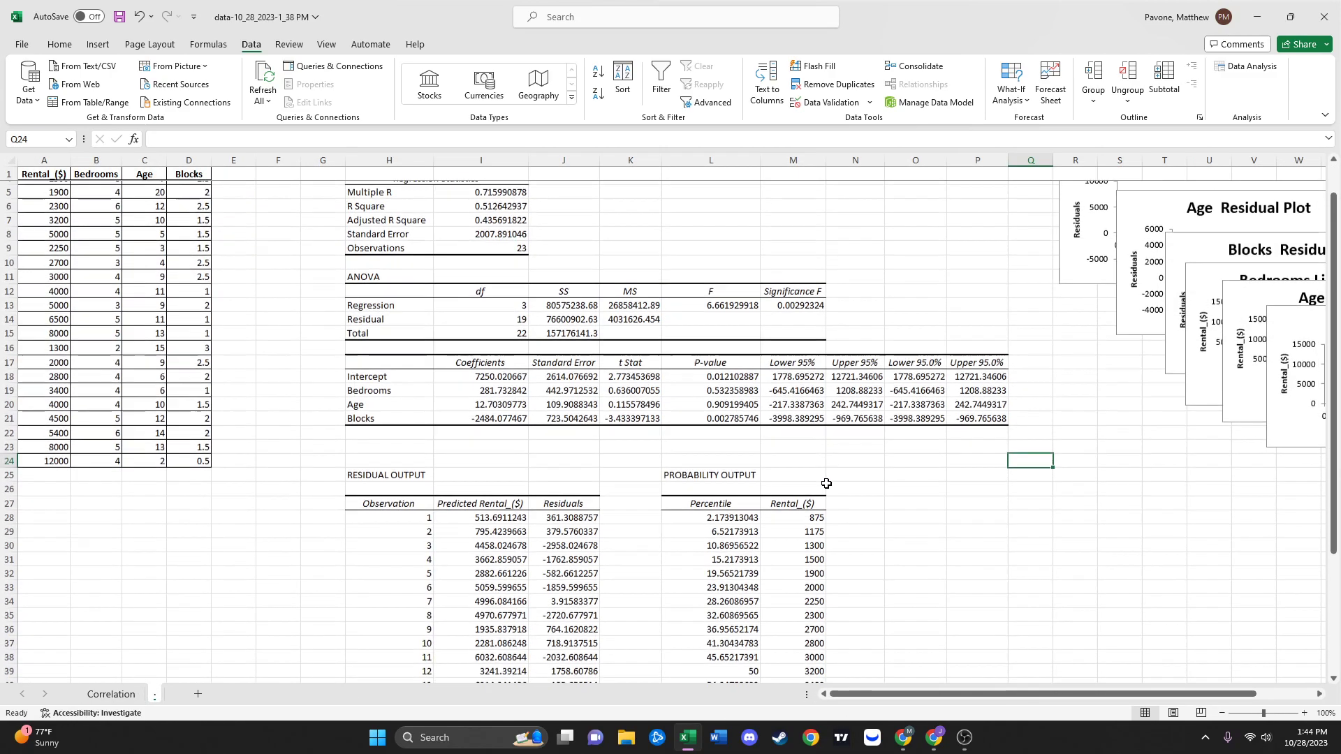
{"action": "scroll", "coordinate": [826, 483], "scroll_direction": "up", "scroll_amount": 1}
{"action": "left_click_drag", "start_coordinate": [918, 694], "coordinate": [803, 636]}
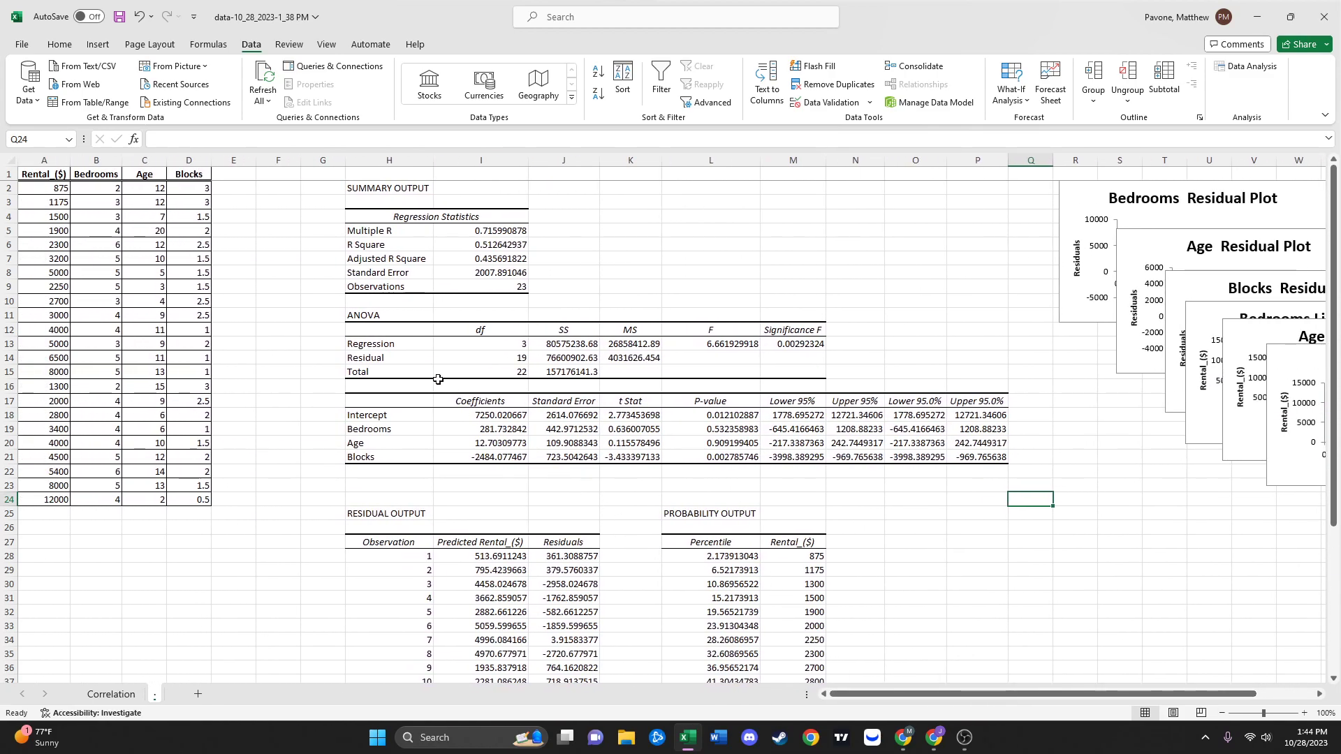
{"action": "left_click", "coordinate": [494, 244]}
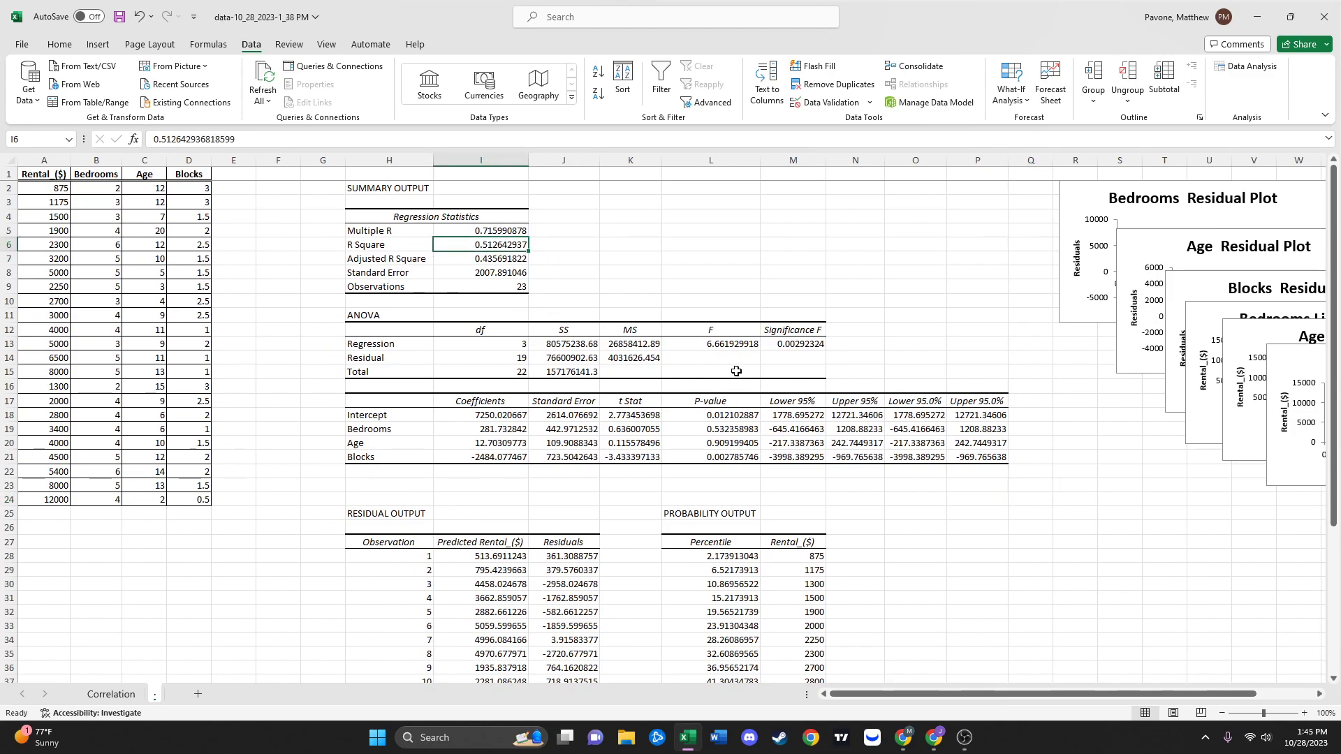
{"action": "mouse_move", "coordinate": [789, 344]}
{"action": "left_mouse_down"}
{"action": "mouse_move", "coordinate": [748, 343]}
{"action": "mouse_move", "coordinate": [771, 344]}
{"action": "left_mouse_up"}
{"action": "left_click", "coordinate": [729, 343]}
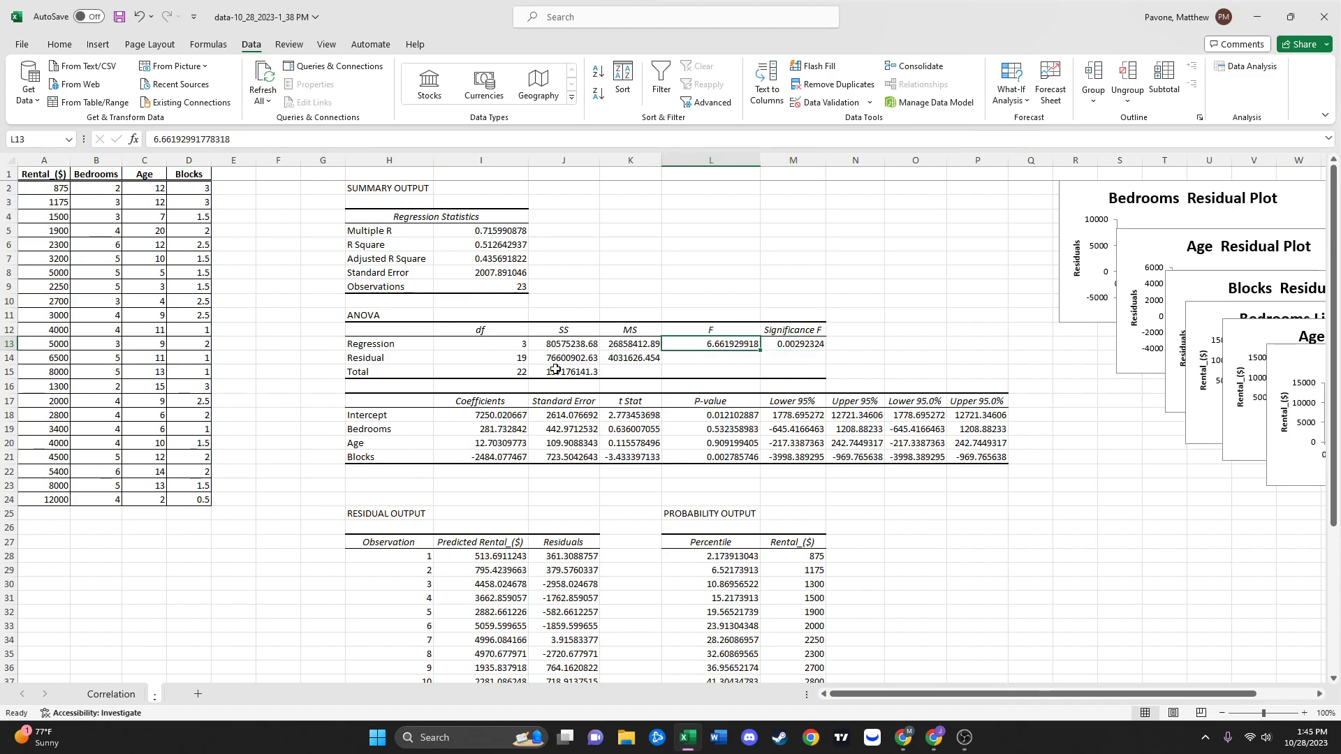
Examine the P-values of Blocks, Age, Bedrooms and the Intercept in the regression coefficients table.
{"action": "left_click", "coordinate": [708, 461]}
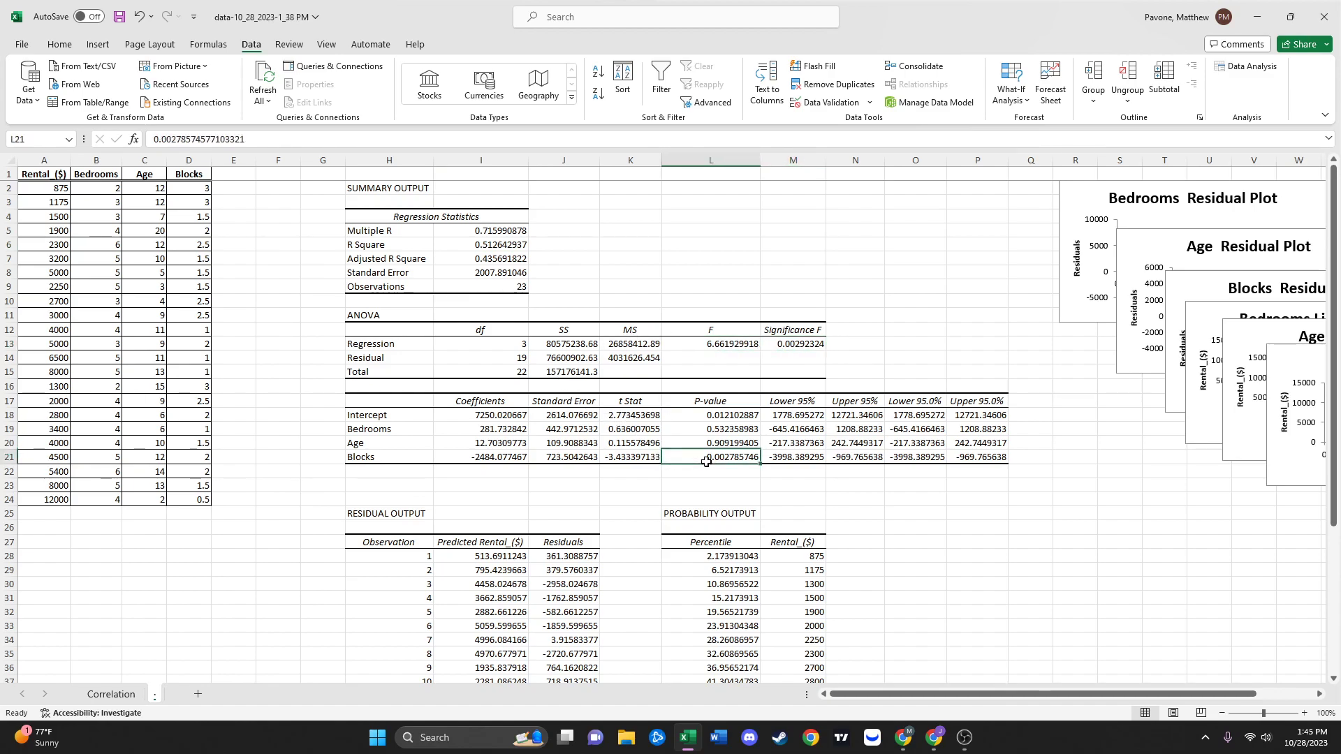
{"action": "left_click", "coordinate": [725, 445]}
{"action": "left_click", "coordinate": [727, 412]}
{"action": "left_click", "coordinate": [730, 429]}
{"action": "left_click", "coordinate": [732, 444]}
{"action": "left_click", "coordinate": [736, 428]}
{"action": "left_click", "coordinate": [735, 403]}
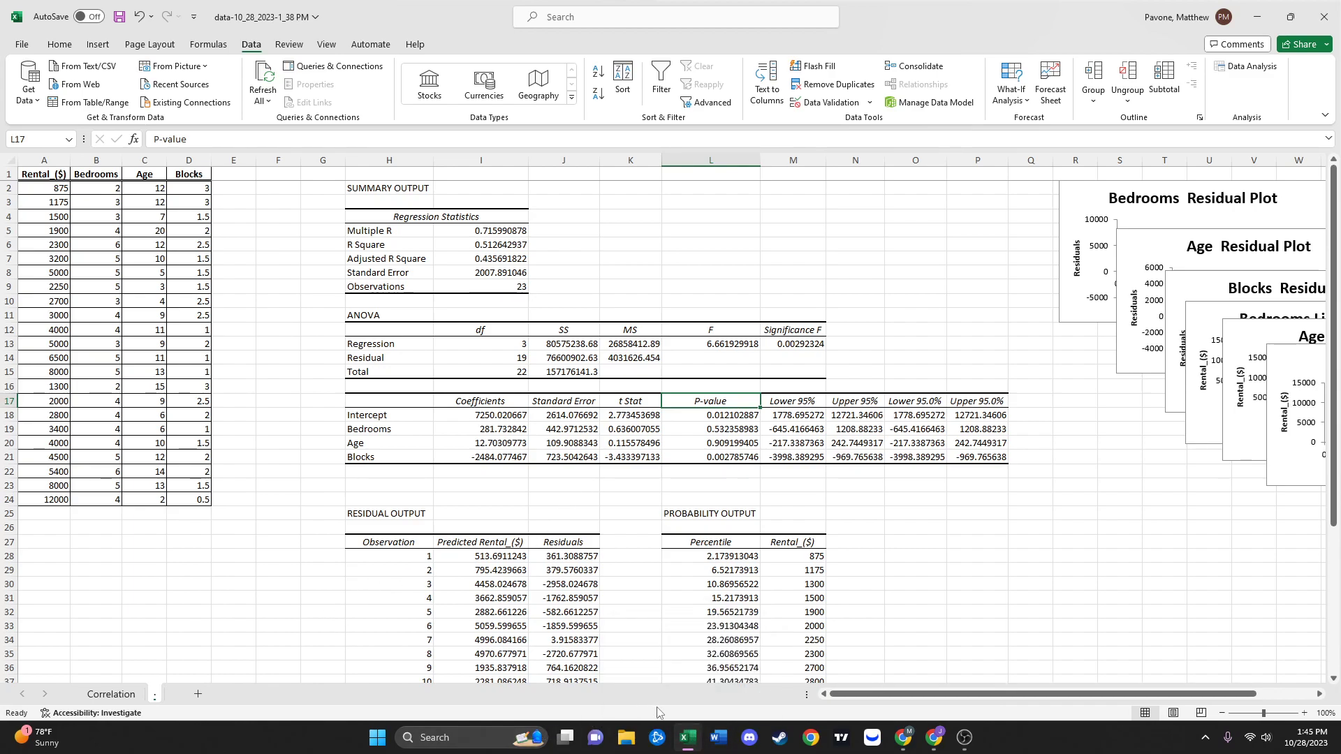
Close the rental data workbook and open the PizzaData (1) workbook stored in the Exam 3 folder.
{"action": "left_click", "coordinate": [1325, 6]}
{"action": "left_click", "coordinate": [606, 386]}
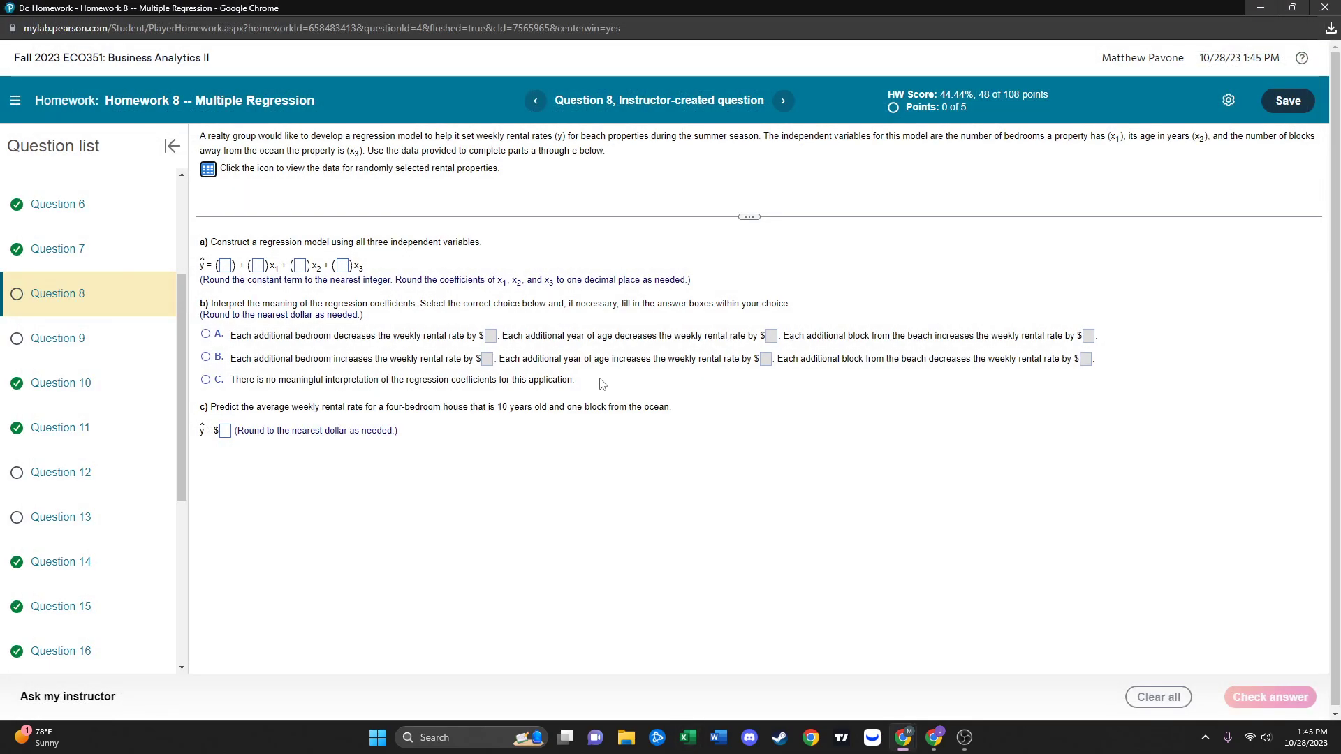
{"action": "left_click", "coordinate": [688, 737]}
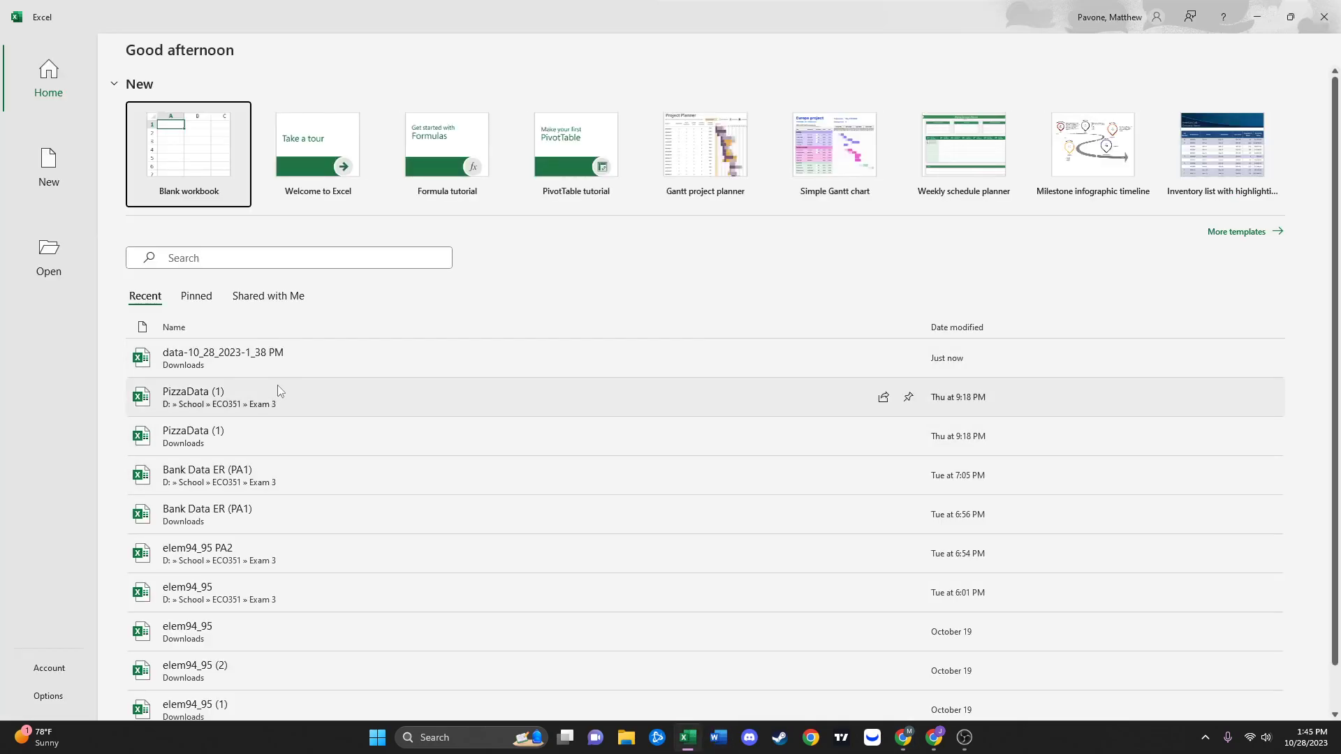
{"action": "left_click", "coordinate": [279, 390]}
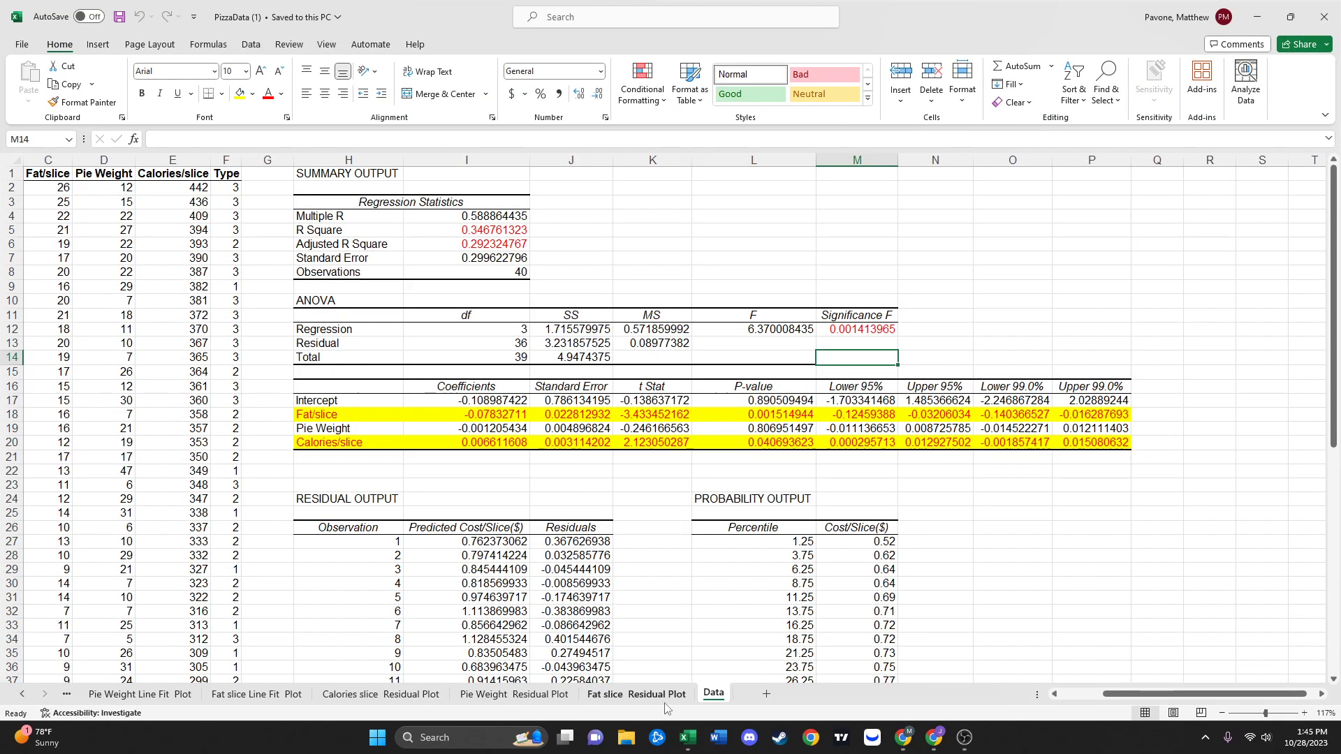
Go back through the pizza workbook's sheets to the Correlation sheet and look at its matrix.
{"action": "left_click", "coordinate": [79, 698]}
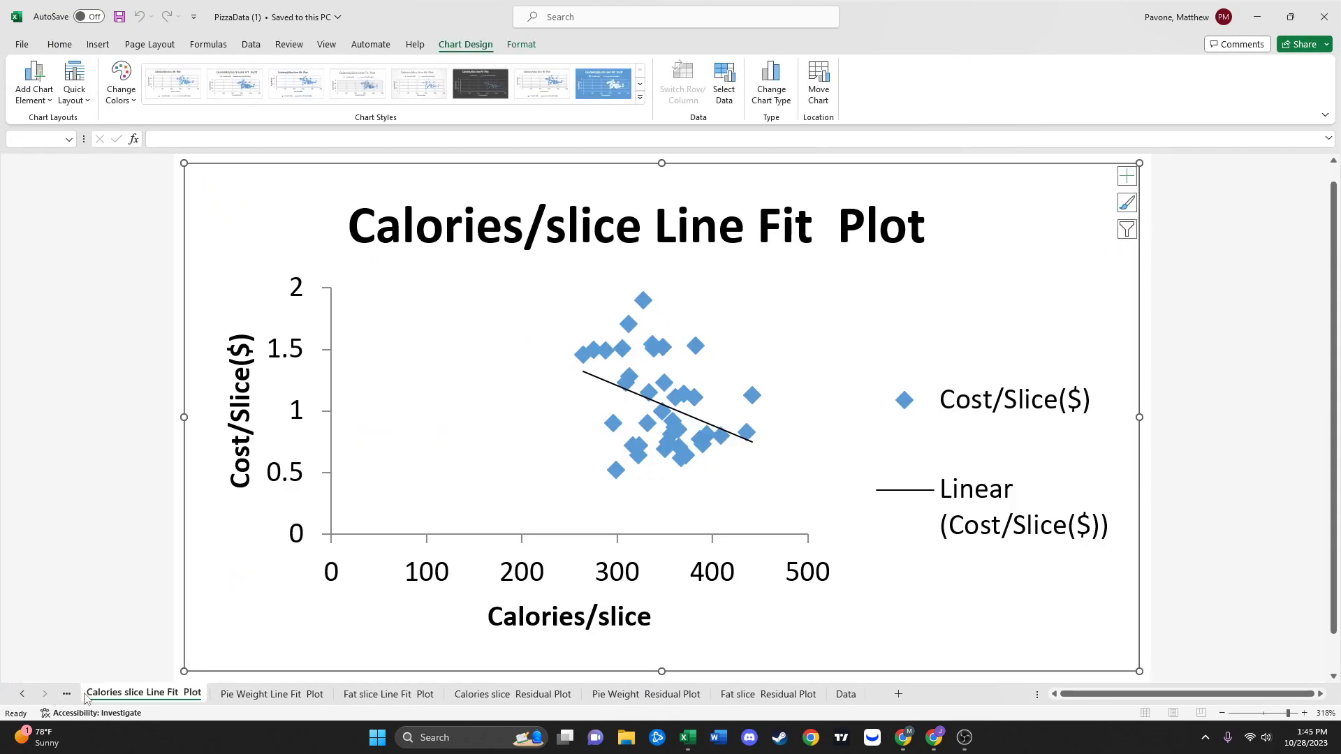
{"action": "left_click", "coordinate": [68, 694]}
{"action": "left_click", "coordinate": [70, 694]}
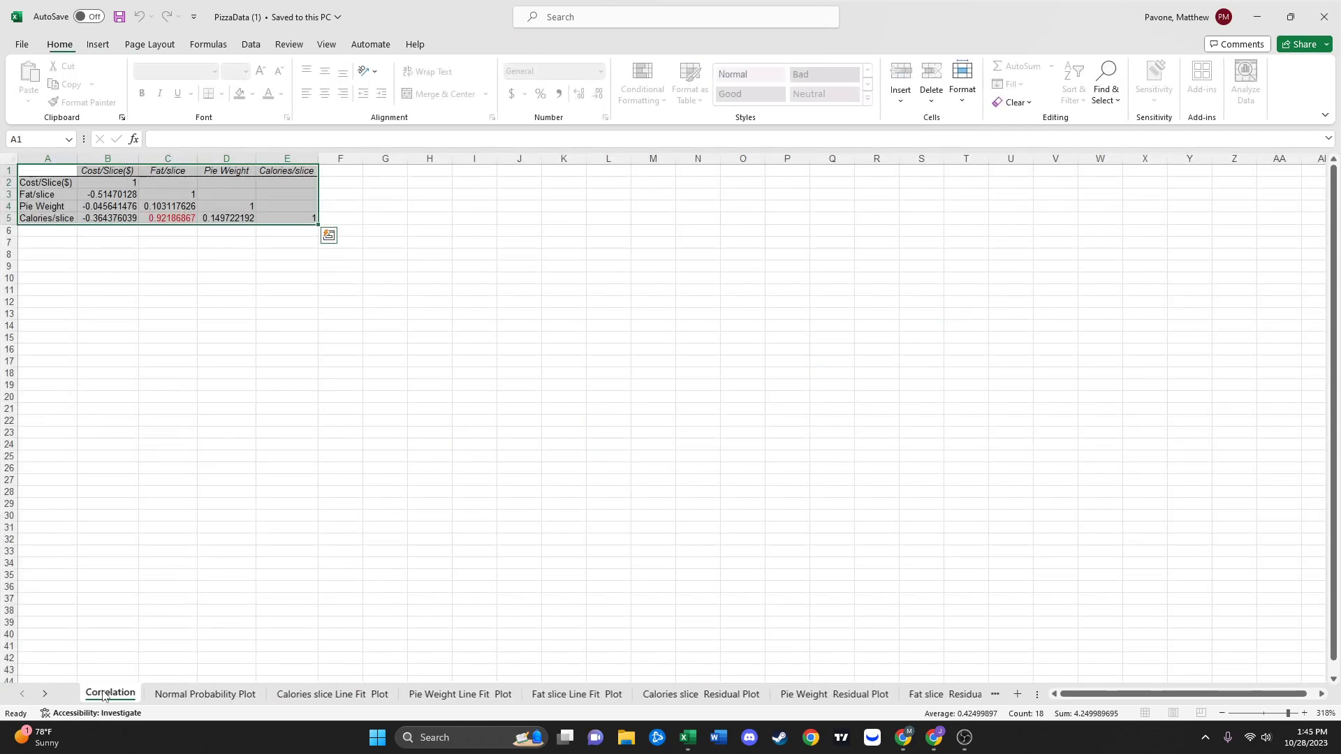
Review the normal probability, line fit and residual plot sheets, then the regression output on the Data sheet.
{"action": "left_click", "coordinate": [206, 694]}
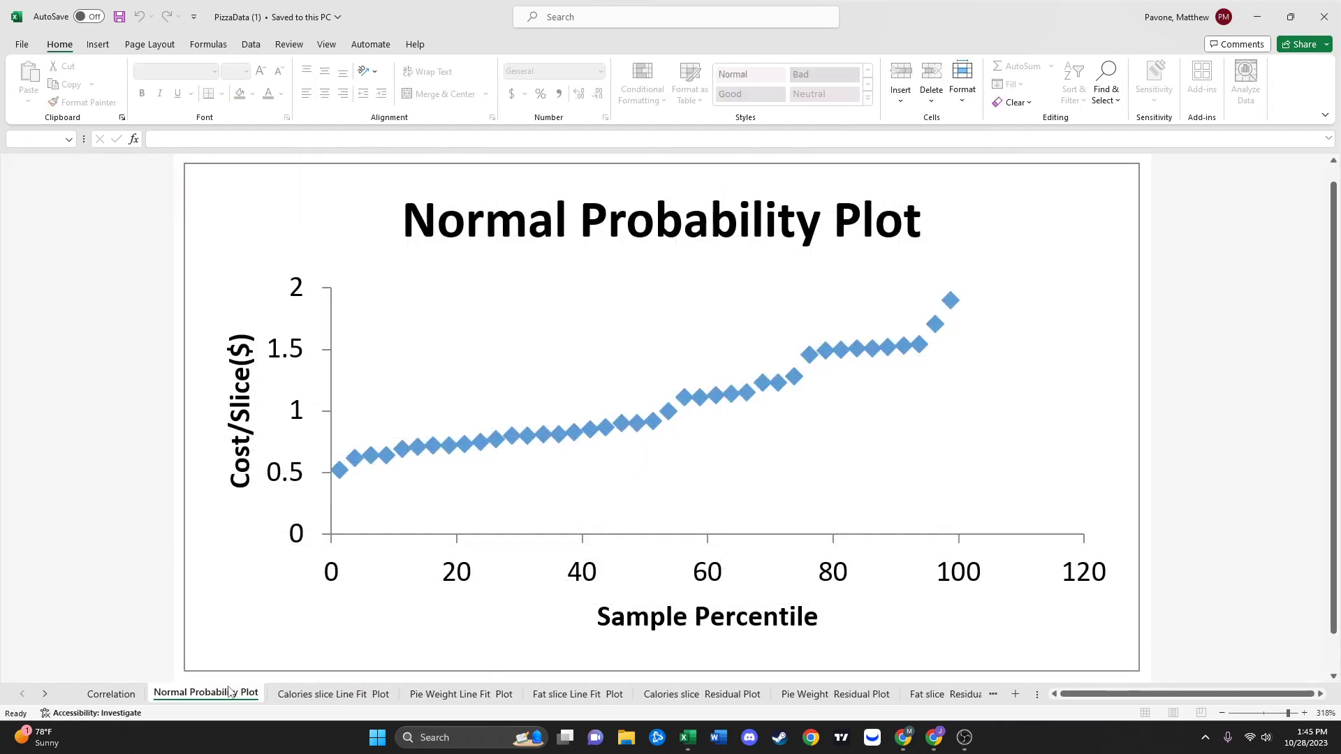
{"action": "left_click", "coordinate": [333, 694]}
{"action": "left_click", "coordinate": [461, 694]}
{"action": "left_click", "coordinate": [578, 694]}
{"action": "left_click", "coordinate": [668, 694]}
{"action": "left_click", "coordinate": [835, 694]}
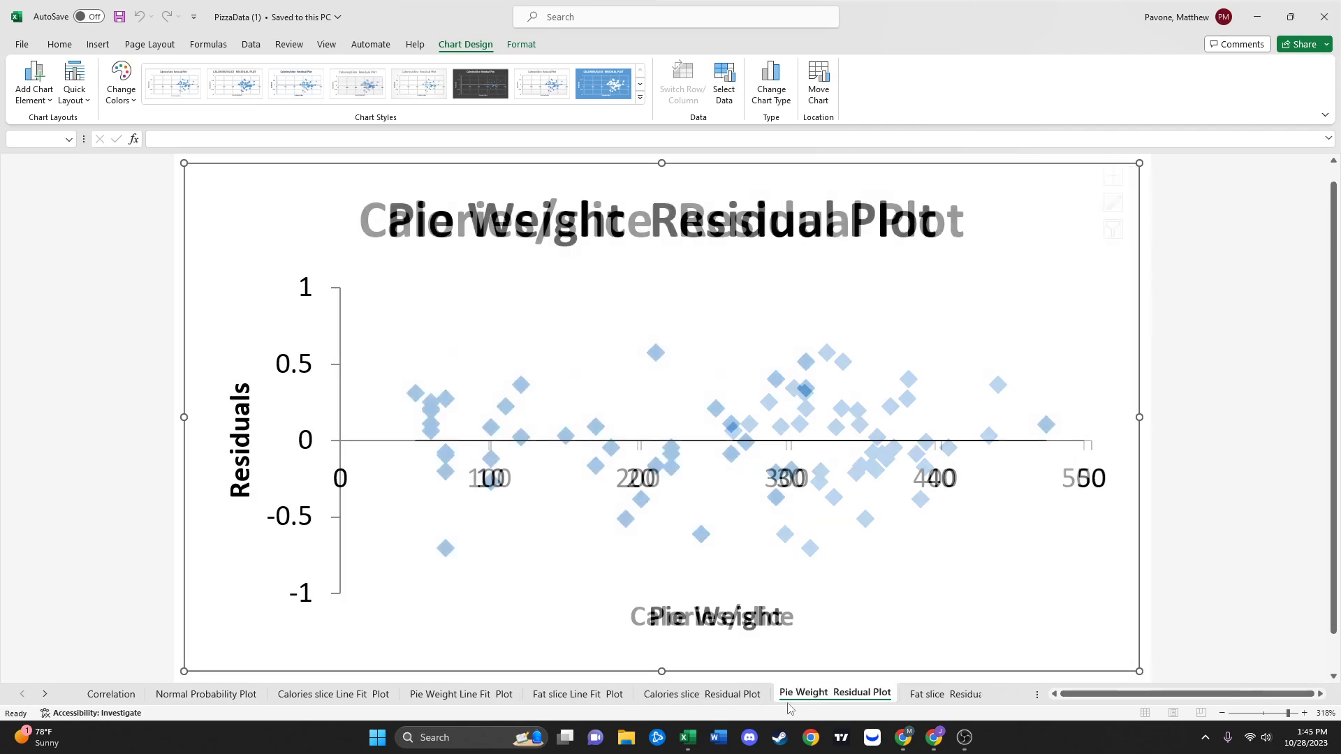
{"action": "left_click", "coordinate": [908, 694]}
{"action": "left_click", "coordinate": [935, 696]}
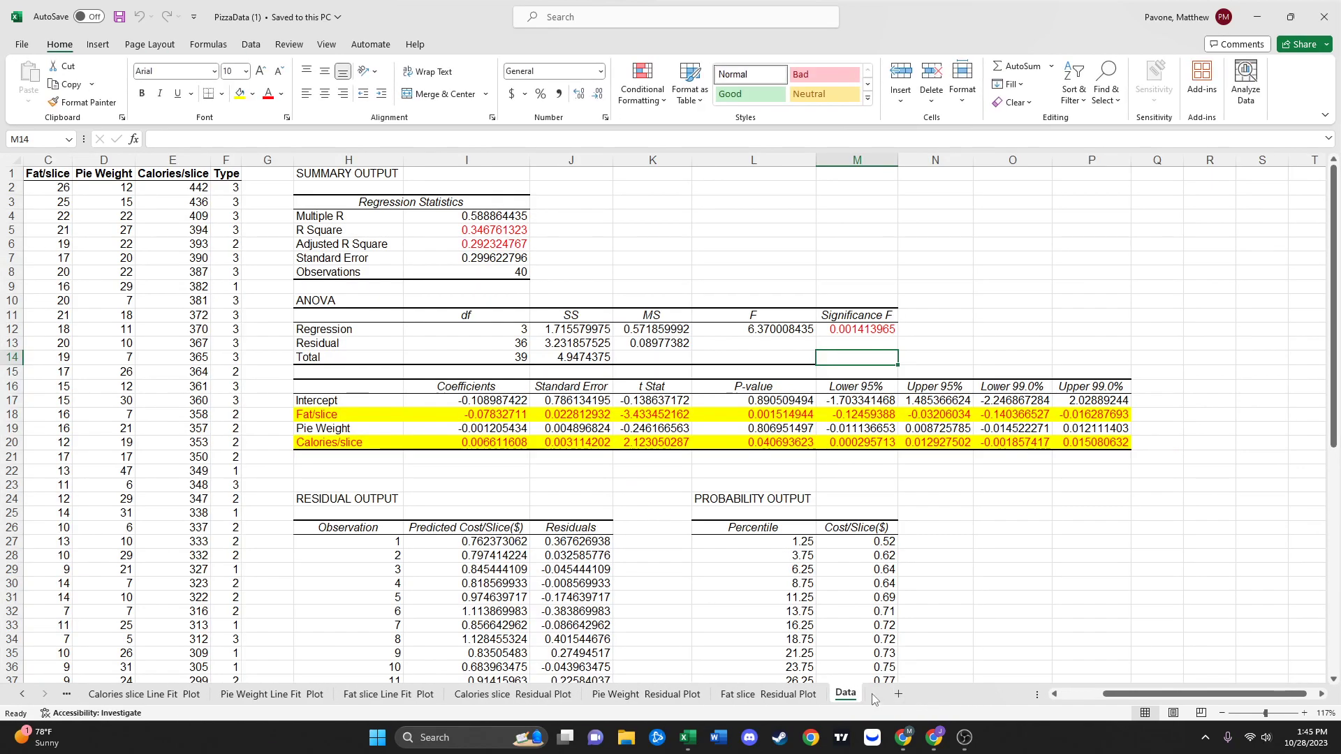
{"action": "scroll", "coordinate": [802, 556], "scroll_direction": "down", "scroll_amount": 13}
{"action": "scroll", "coordinate": [781, 592], "scroll_direction": "up", "scroll_amount": 9}
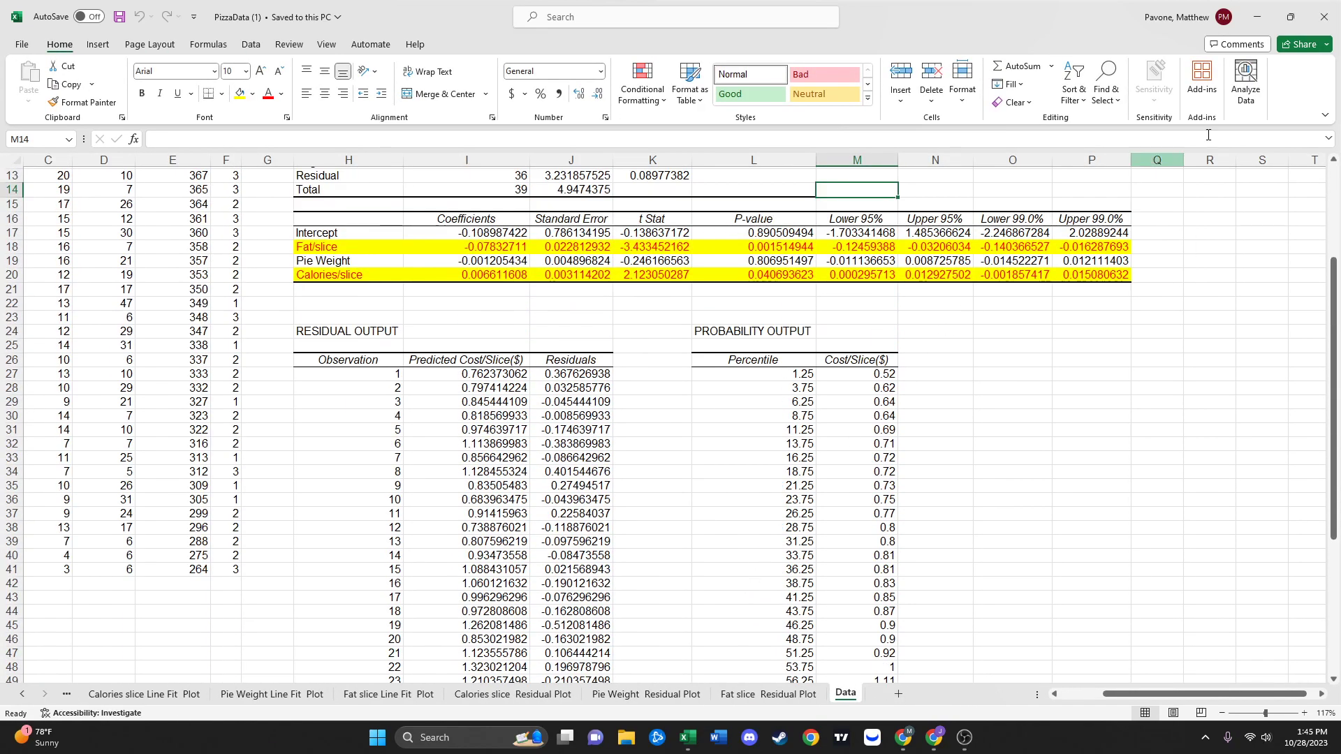
Close the pizza workbook and open Bank Data ER (PA1) from the Exam 3 folder.
{"action": "left_click", "coordinate": [1324, 17]}
{"action": "left_click", "coordinate": [688, 735]}
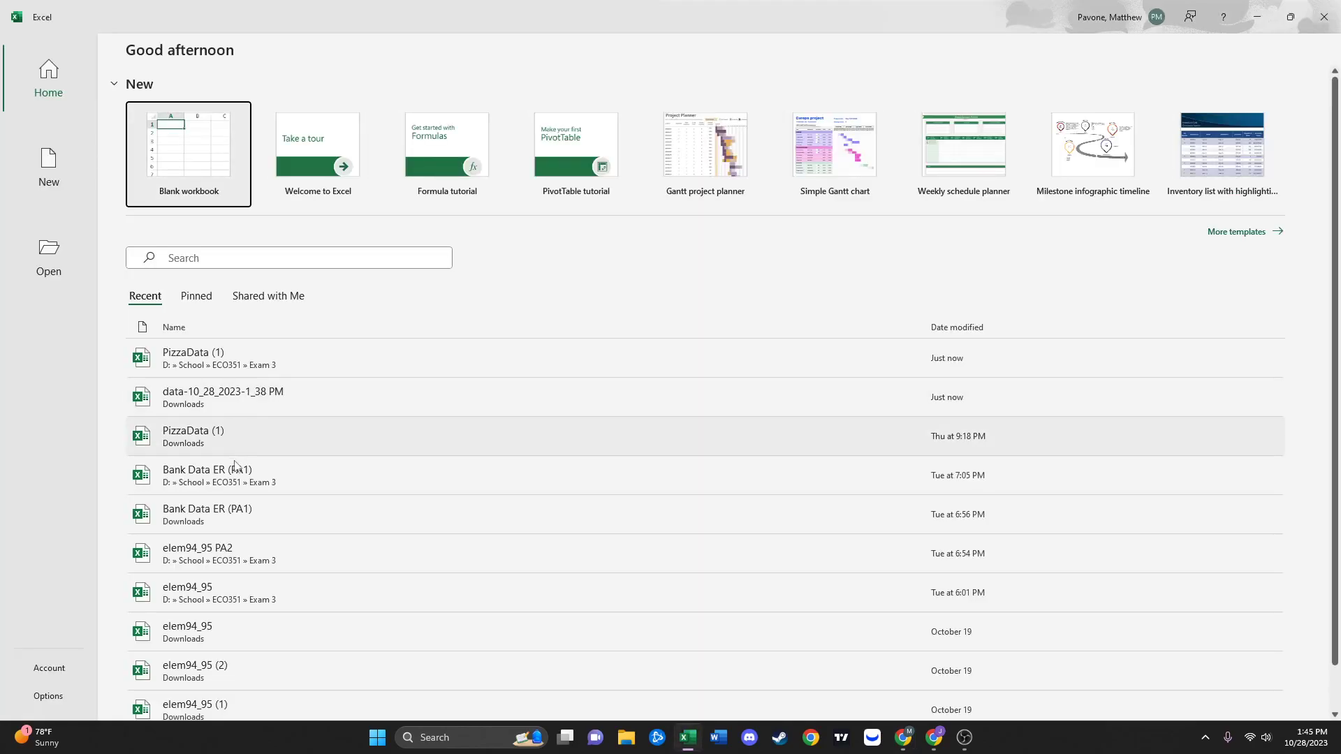
{"action": "left_click", "coordinate": [237, 479]}
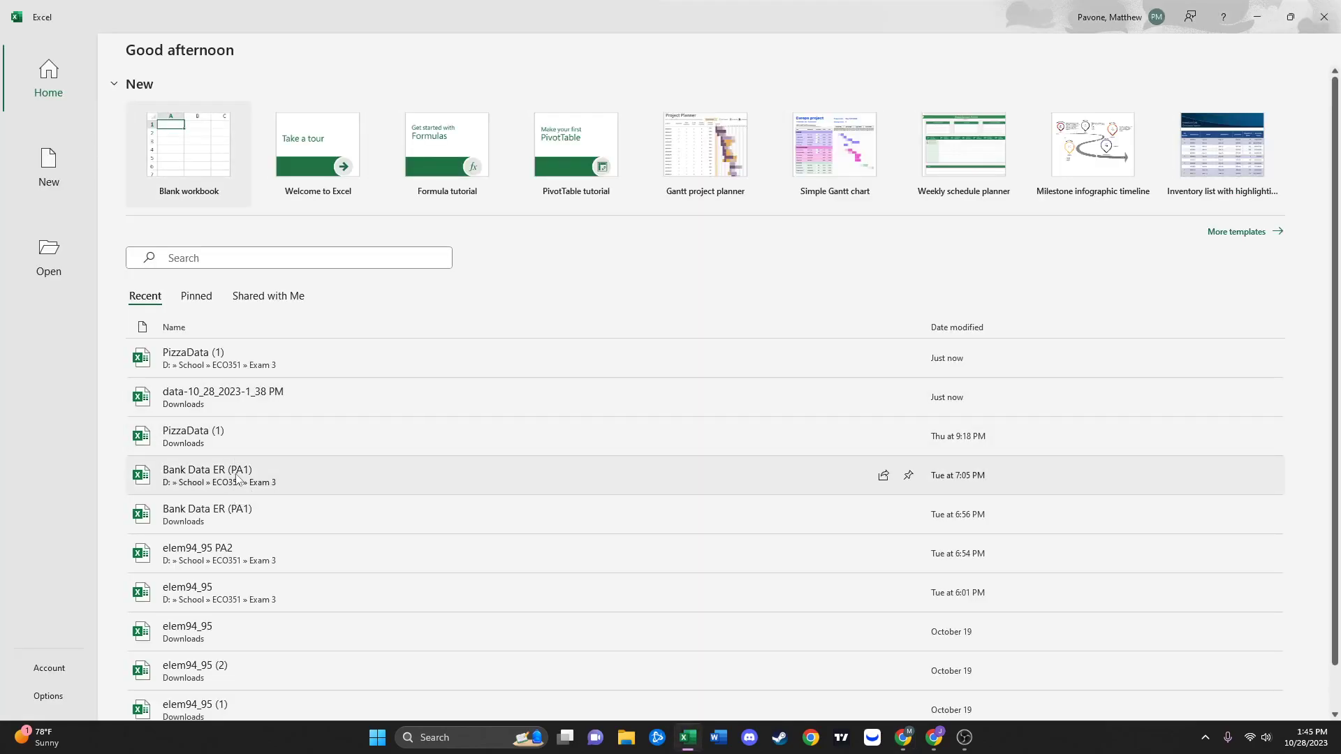
Look over the Reg1 regression output and the Sheet1 data in the bank workbook, and return to the homework page.
{"action": "scroll", "coordinate": [368, 477], "scroll_direction": "up", "scroll_amount": 5}
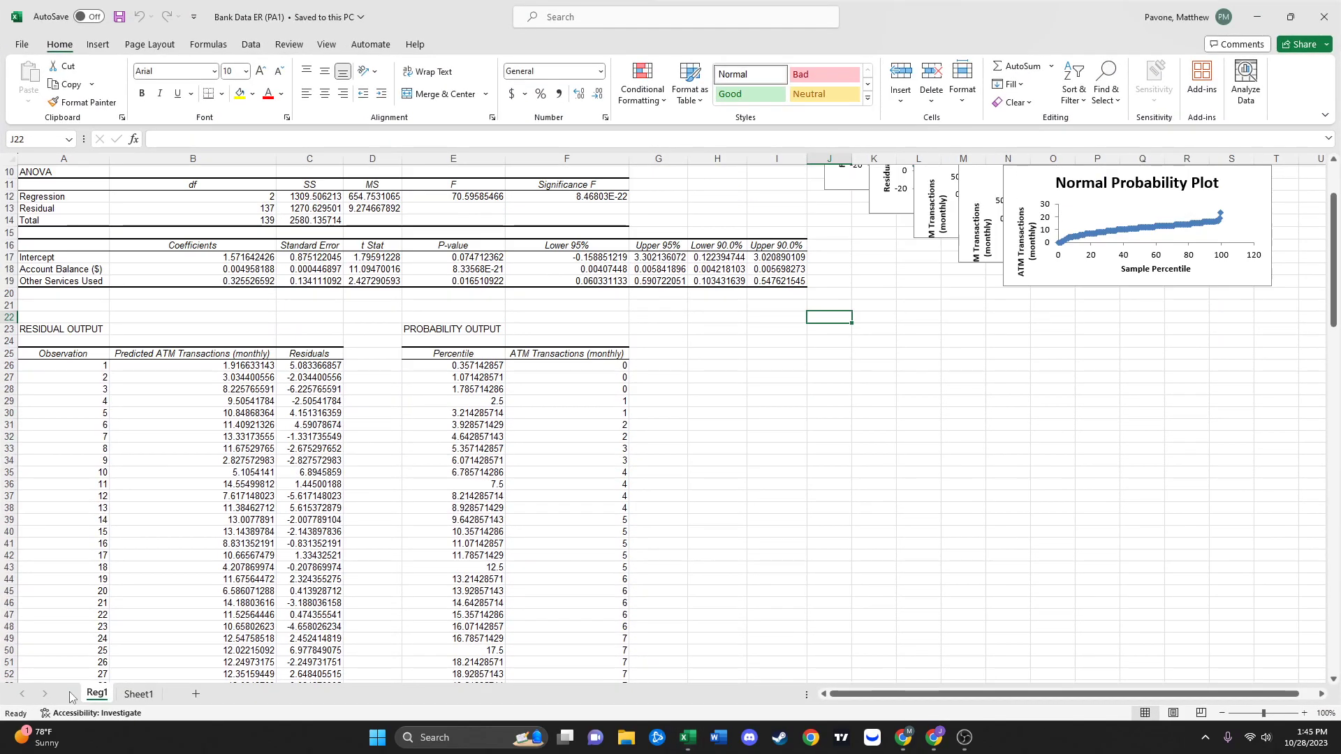
{"action": "left_click", "coordinate": [130, 694]}
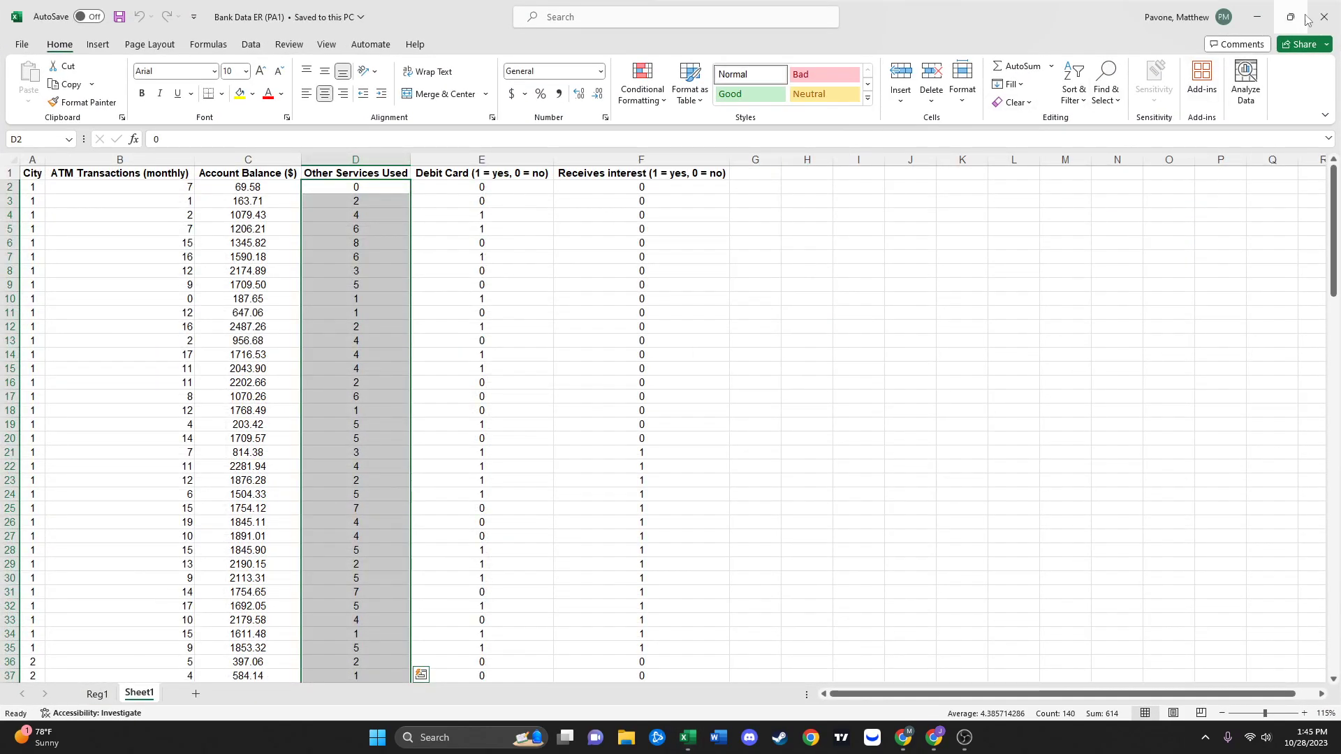
{"action": "left_click", "coordinate": [1256, 17]}
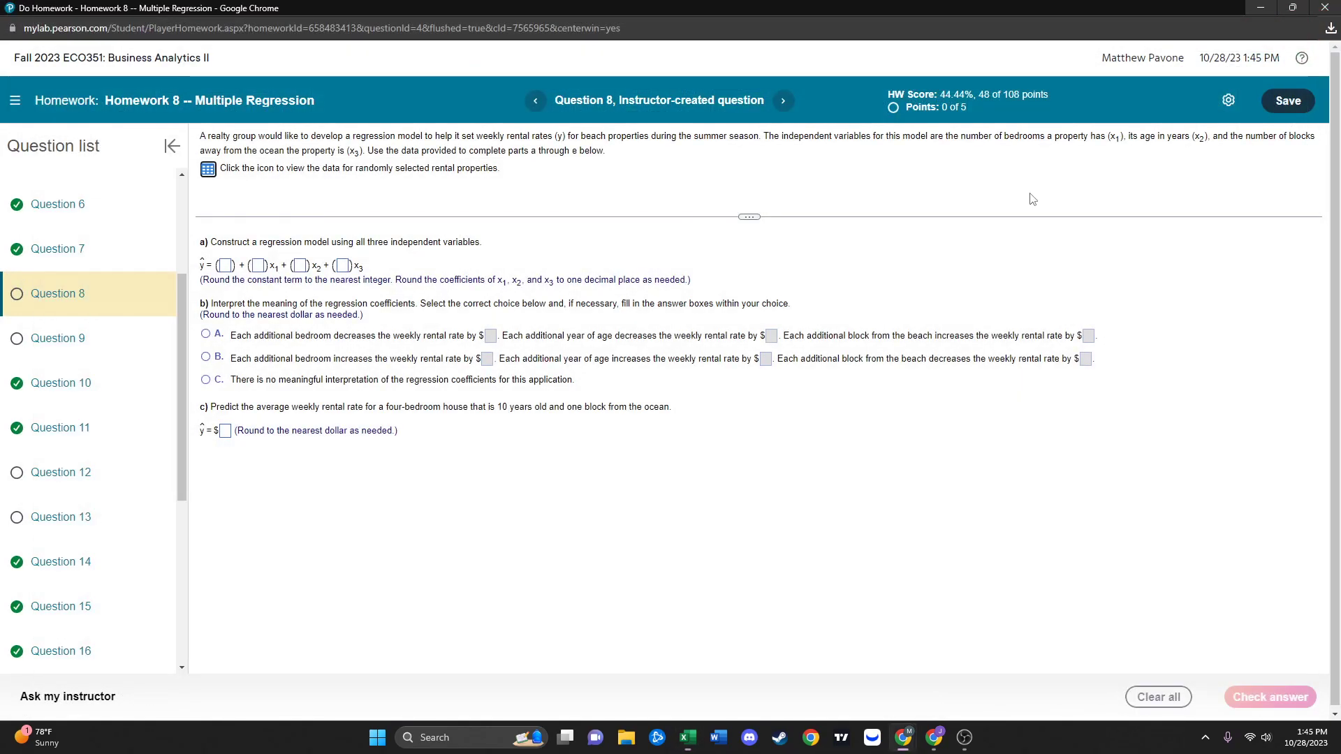
Cancel leaving the homework site and save the Multiple Regression homework.
{"action": "left_click", "coordinate": [1325, 9]}
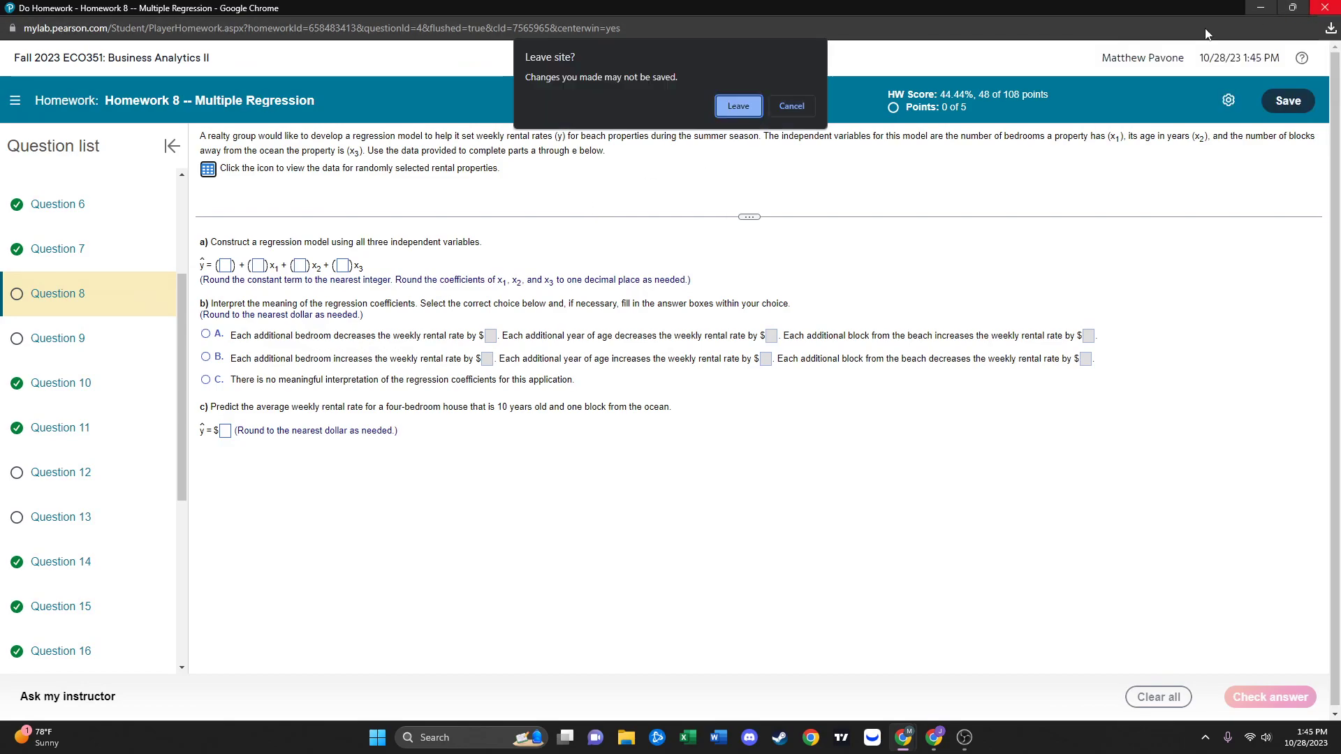
{"action": "left_click", "coordinate": [793, 105]}
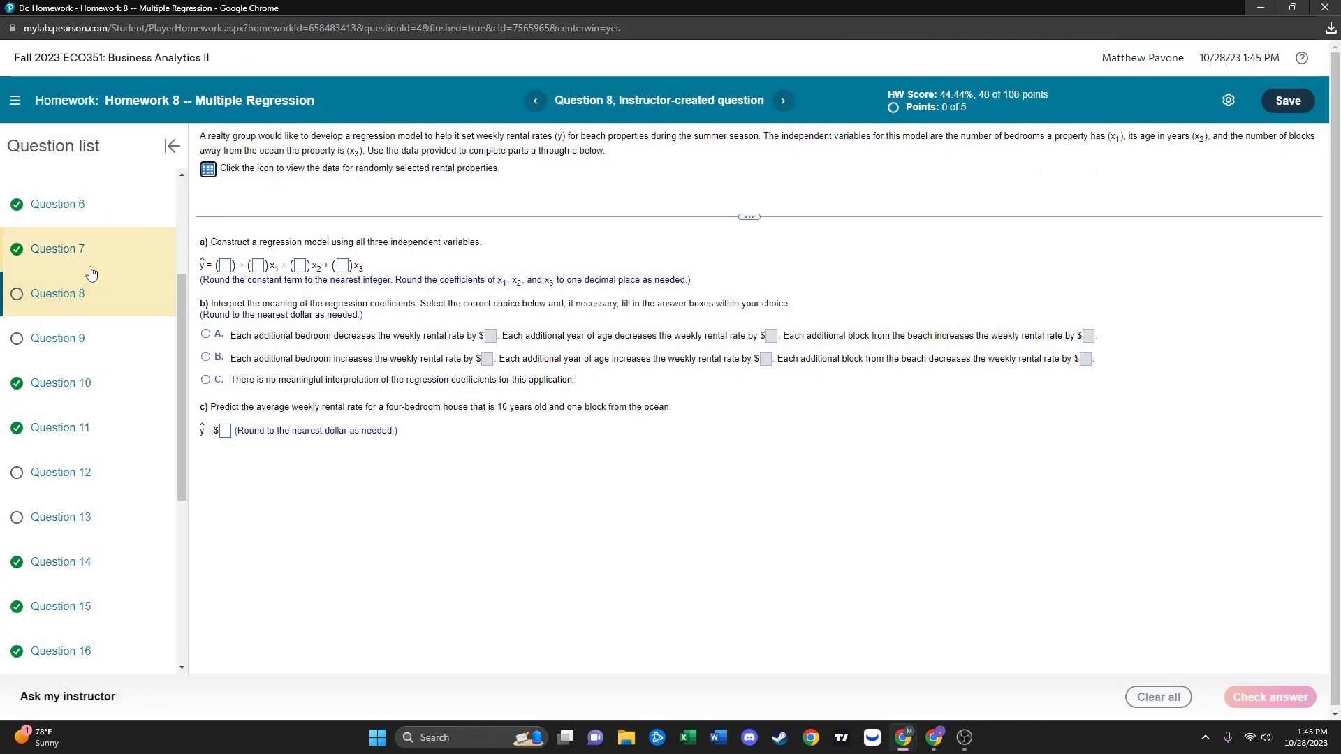
{"action": "scroll", "coordinate": [90, 279], "scroll_direction": "up", "scroll_amount": 3}
{"action": "left_click", "coordinate": [1278, 110]}
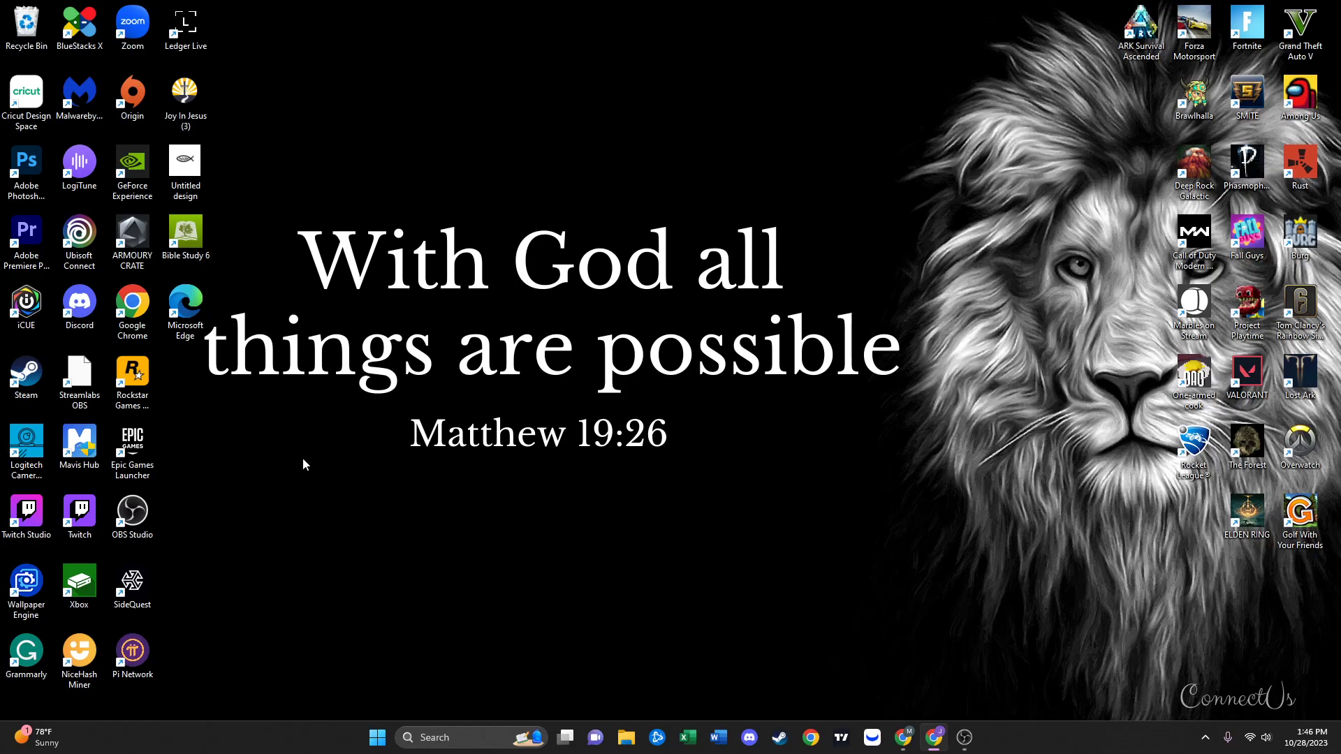
{"action": "left_click", "coordinate": [962, 739]}
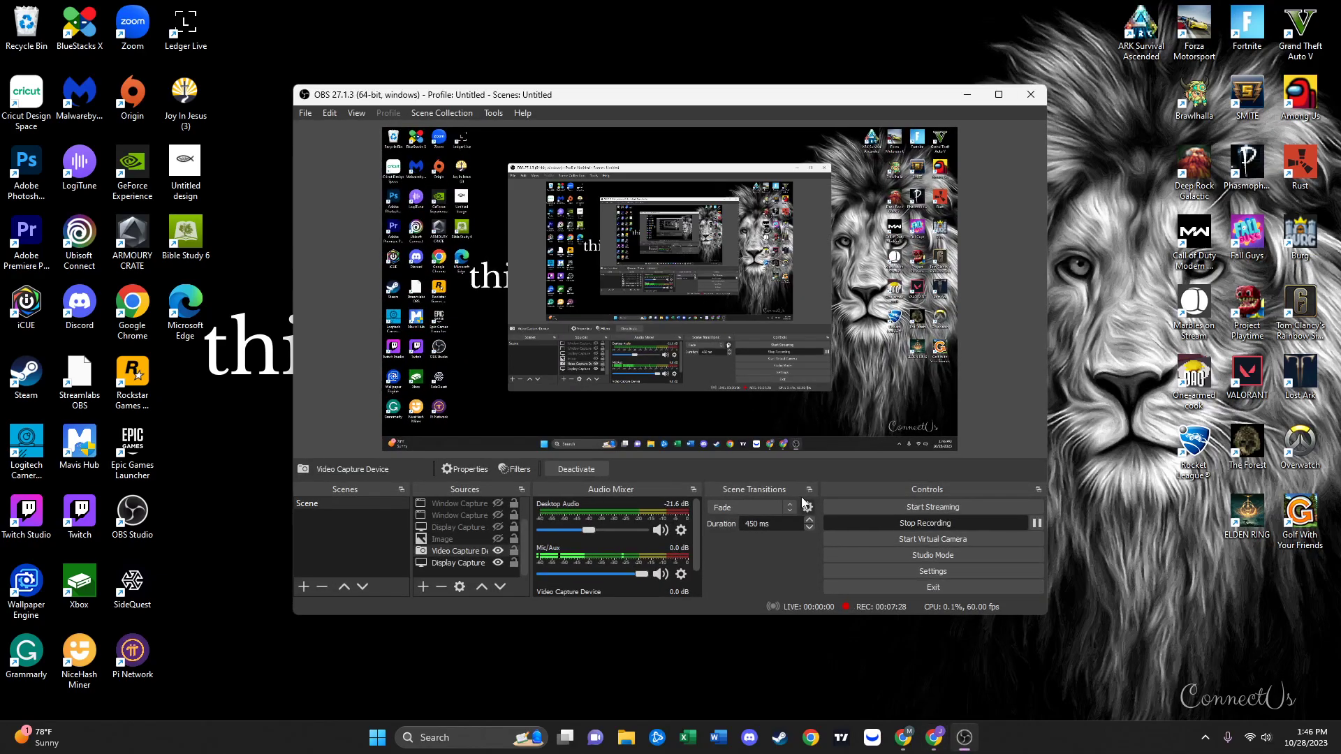